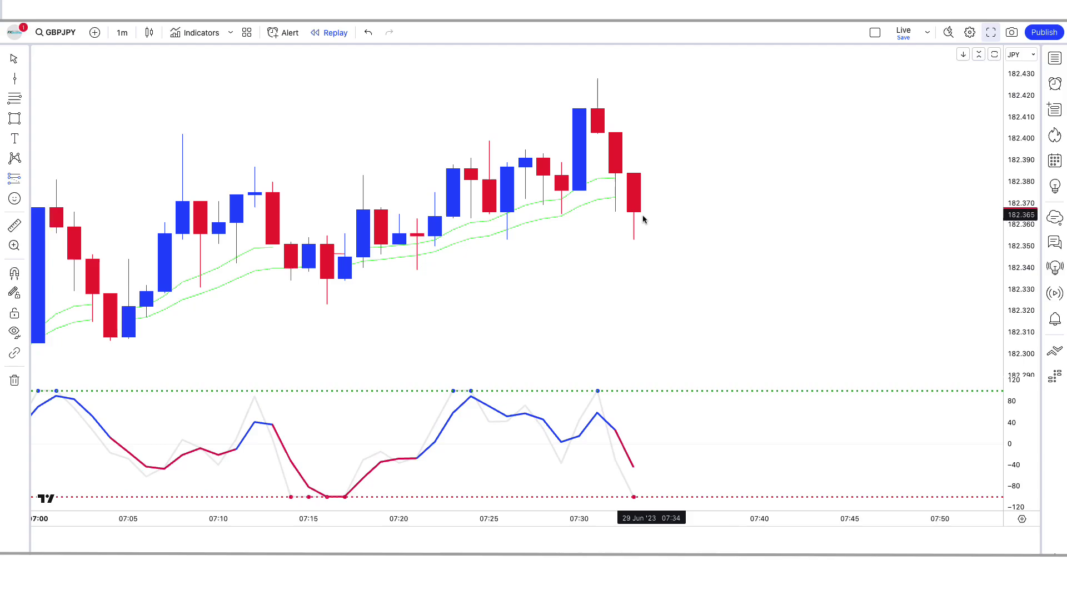
Draw a short position at the 07:33 candle, with its stop at 182.428 by the marked 07:31 swing high and its target at 182.275.
click(633, 210)
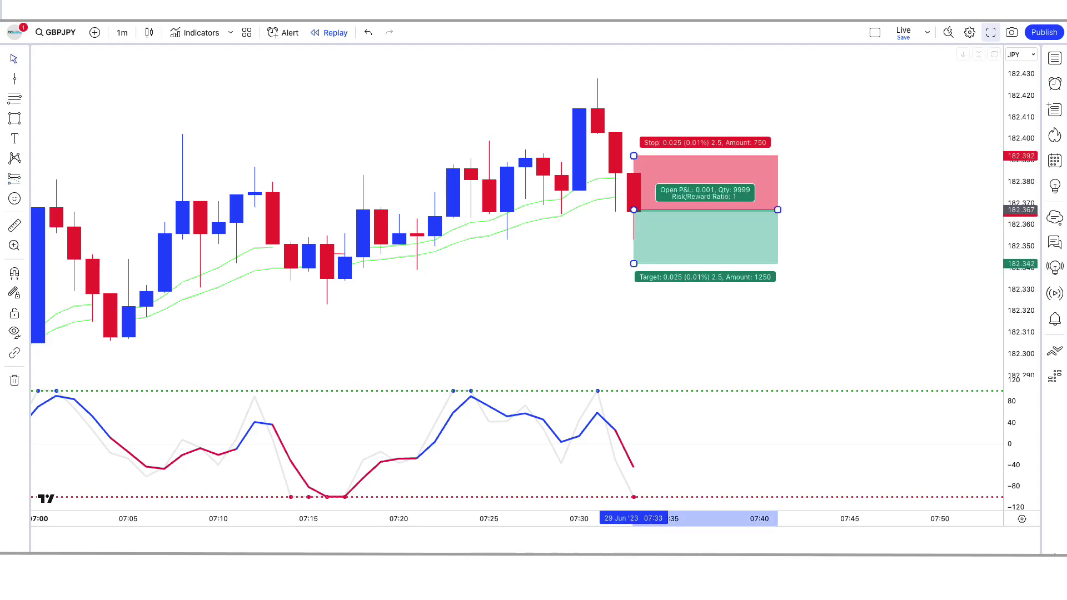
click(599, 93)
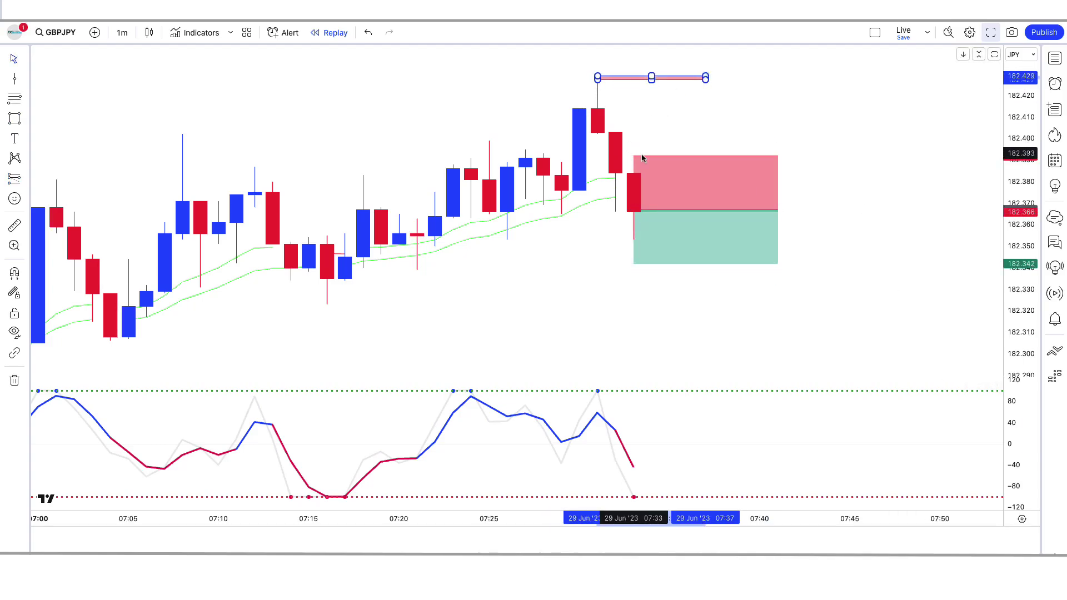
drag(641, 158, 642, 81)
drag(633, 356, 633, 321)
click(1015, 369)
click(632, 442)
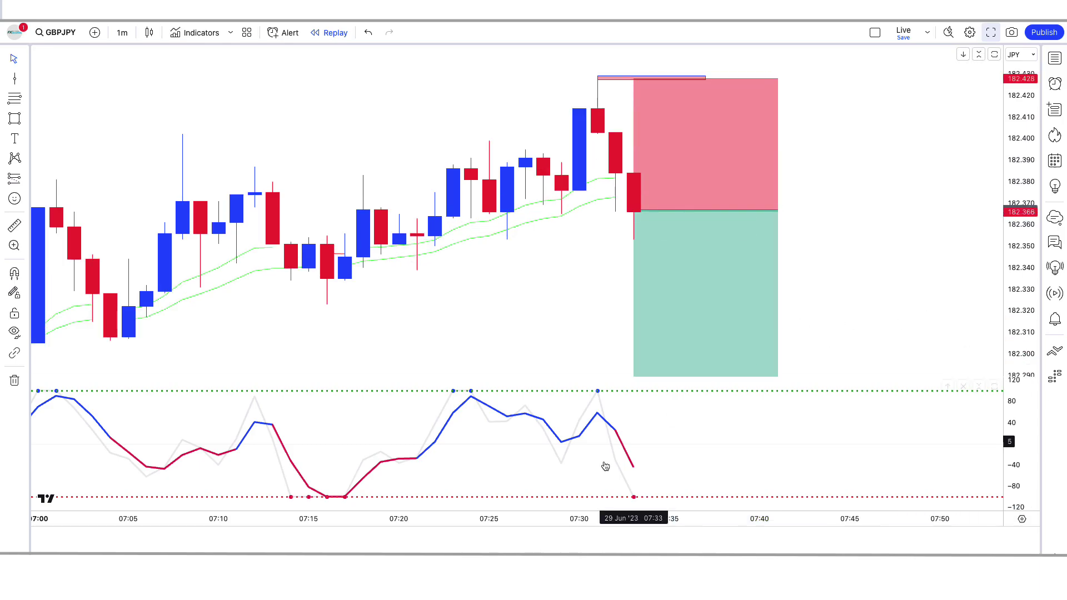
drag(634, 188, 778, 188)
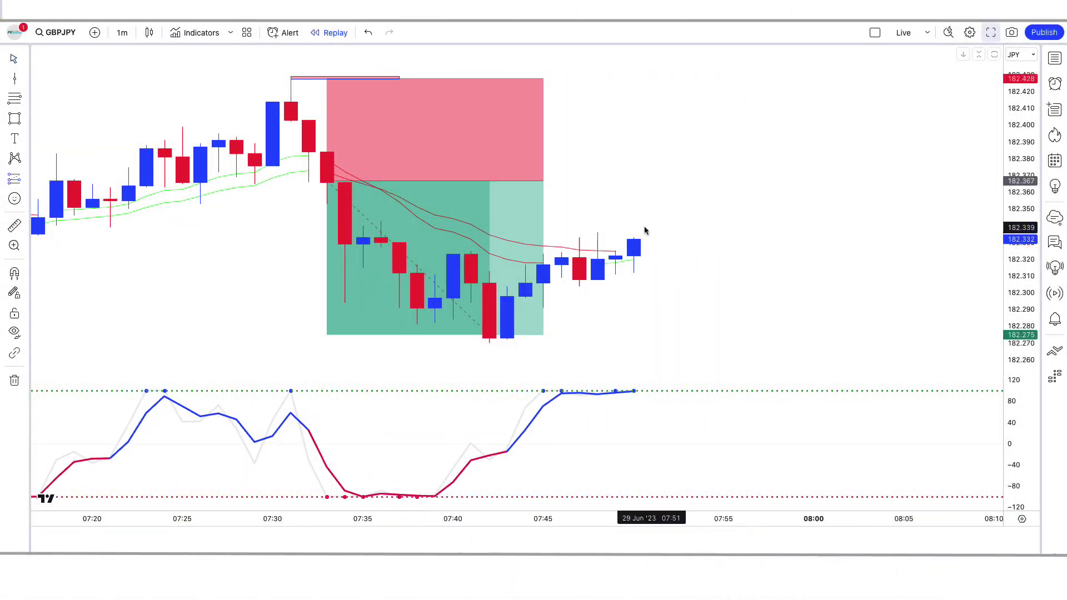
Draw a long position at the 07:50 candle, with its stop at the marked 07:45 low near 182.289 and its target about 182.394.
click(639, 239)
click(542, 364)
click(543, 307)
click(652, 312)
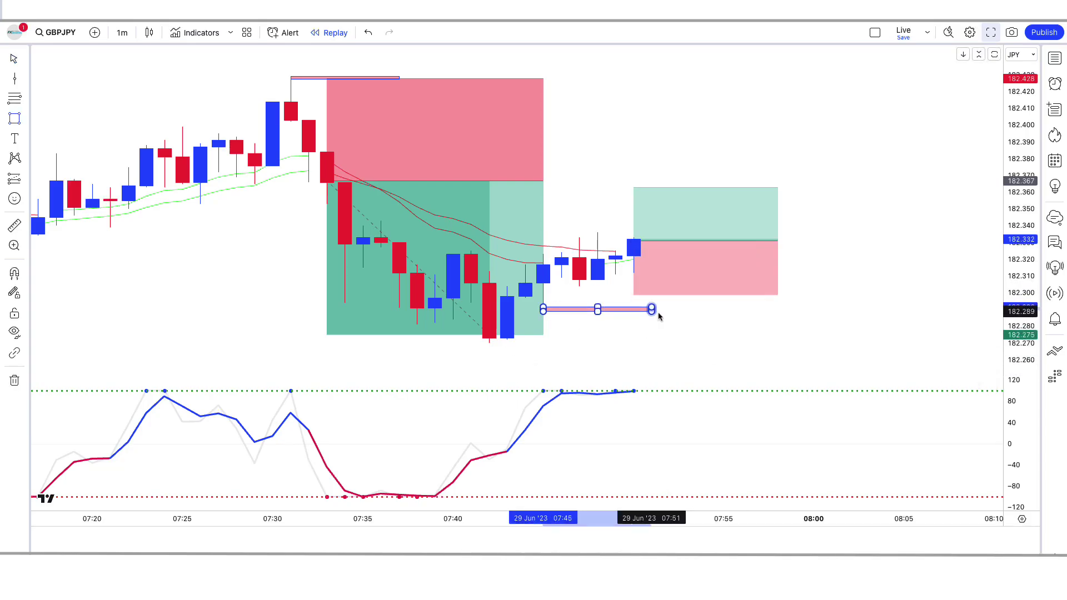
drag(633, 295, 633, 311)
drag(633, 188, 633, 135)
click(791, 328)
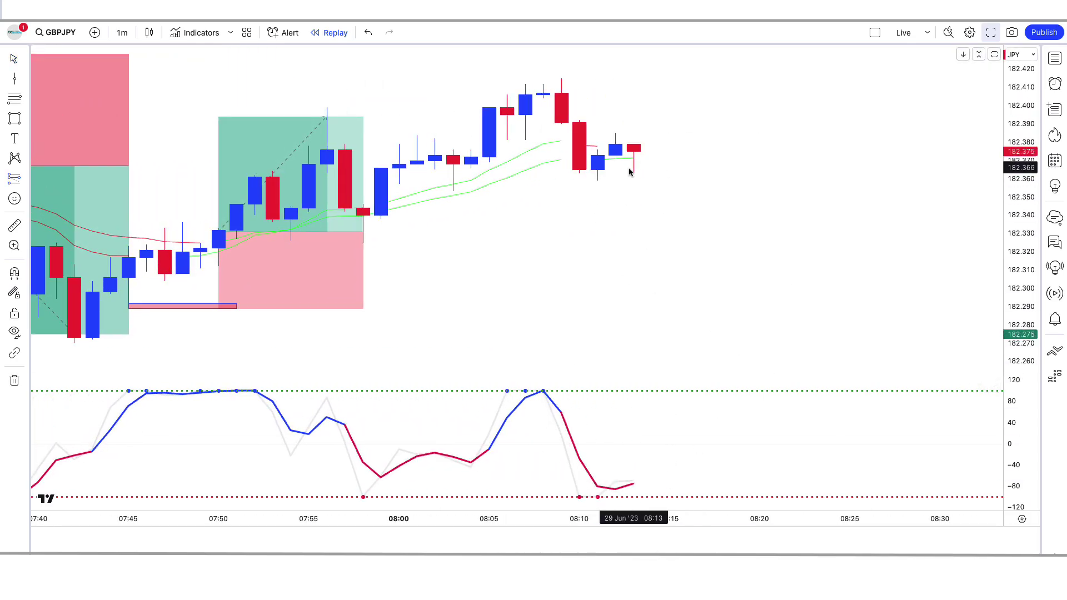
Draw a short position at the 08:13 candle, with its stop at 182.414 by the marked 08:09 swing high and its target at 182.316.
click(629, 171)
click(561, 81)
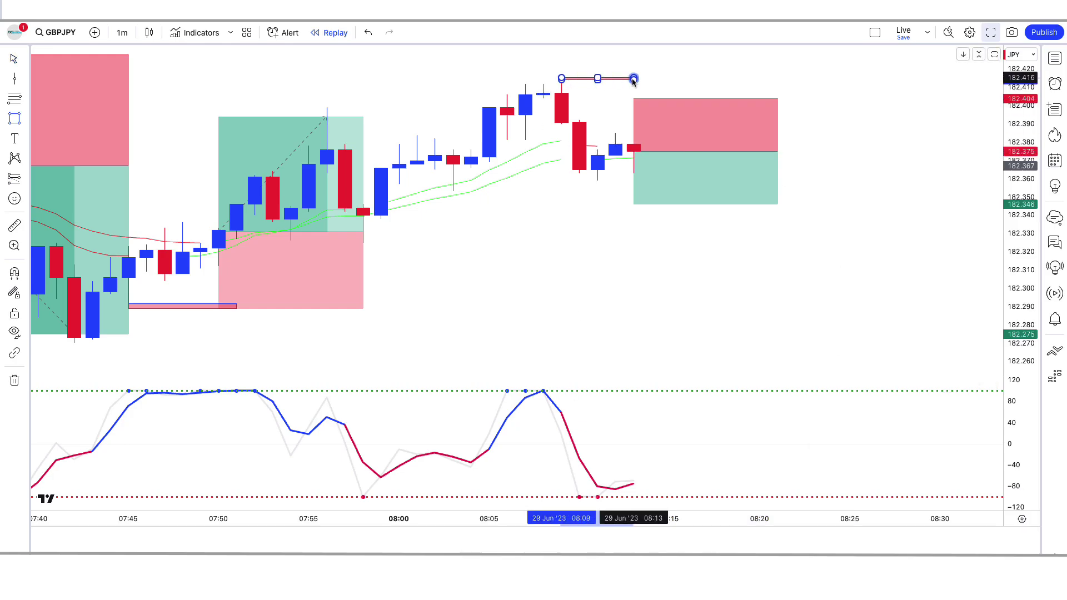
click(651, 76)
drag(633, 99, 633, 81)
drag(634, 204, 635, 252)
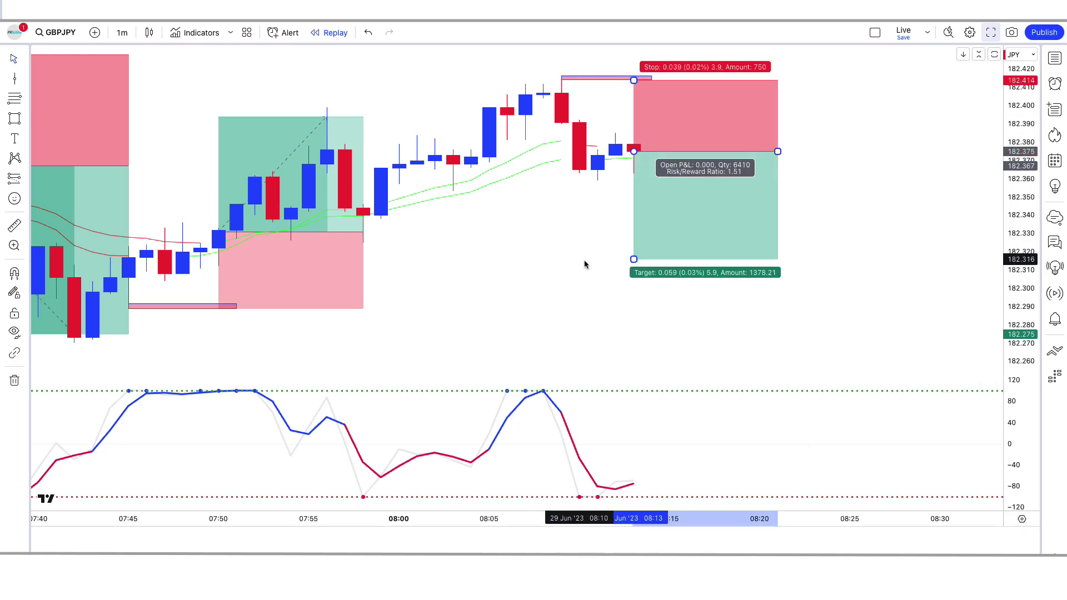
Extend the 08:13 short position's time span to 08:25.
drag(633, 176, 779, 212)
drag(704, 179, 706, 179)
drag(707, 180, 634, 180)
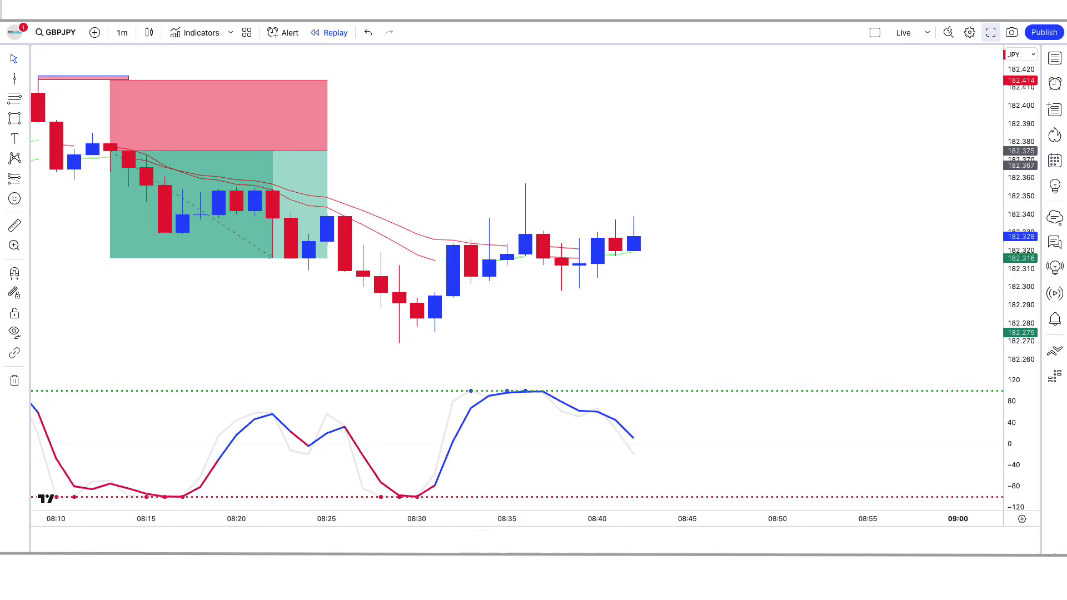
Draw a long position at the 08:42 candle, with its stop about 182.270 at the marked 08:29 swing low and its target about 182.410.
click(633, 240)
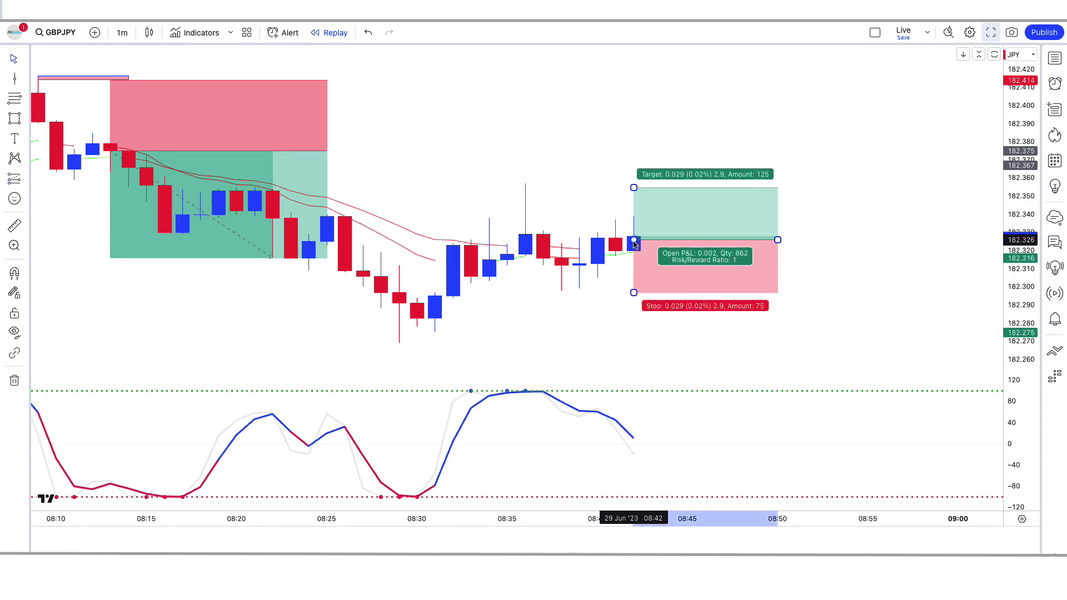
key(alt+shift+r)
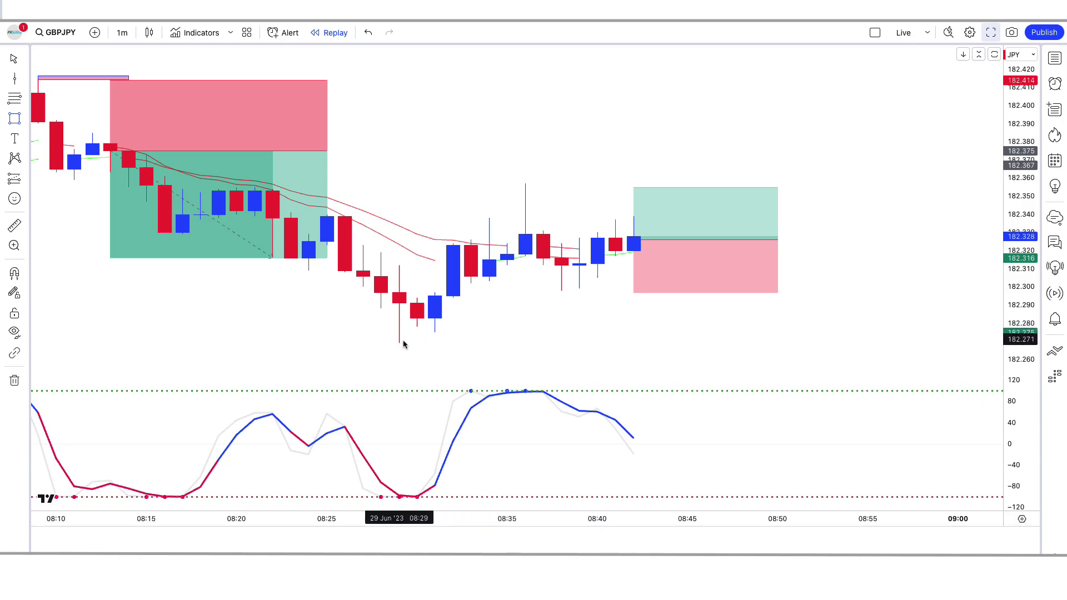
drag(399, 340, 634, 340)
drag(653, 292, 653, 341)
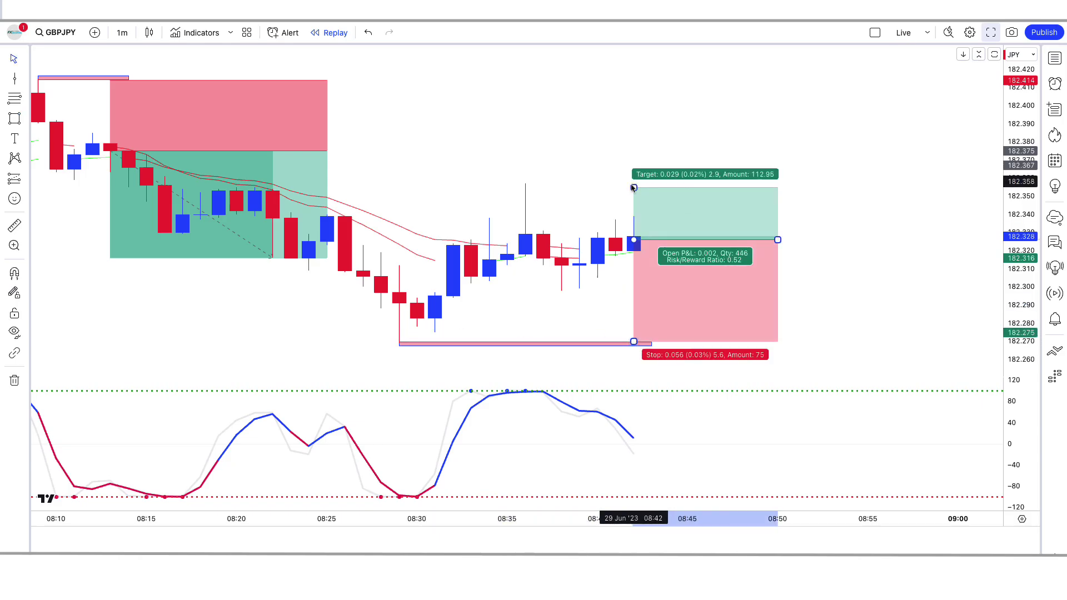
drag(657, 187, 658, 88)
click(814, 280)
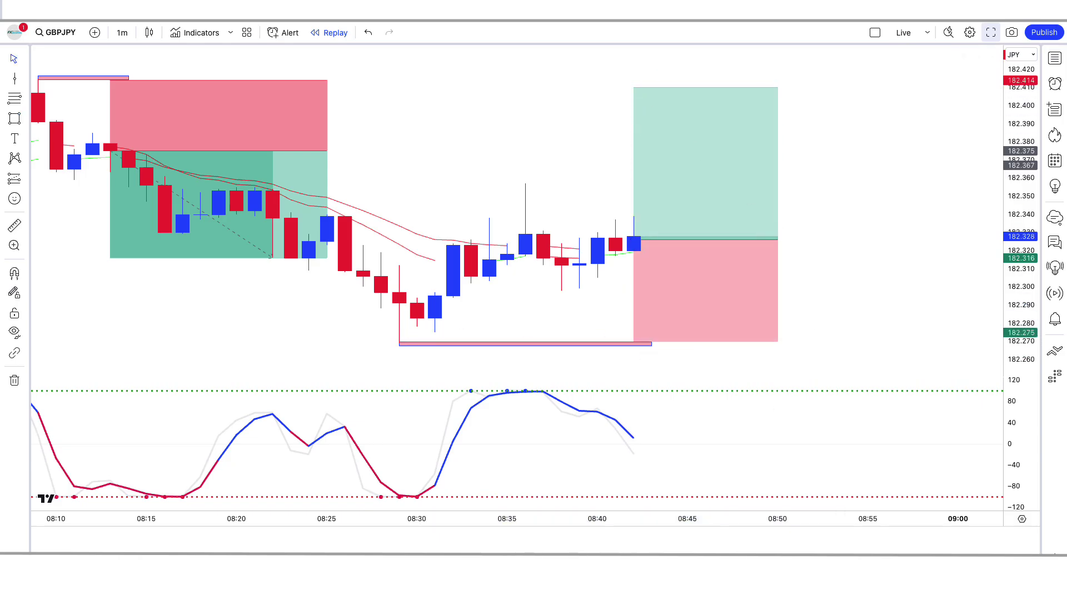
Run the replay to 09:03 and draw a short position there, with its stop at the marked 08:59 swing high and target about 182.26.
key(shift+Down)
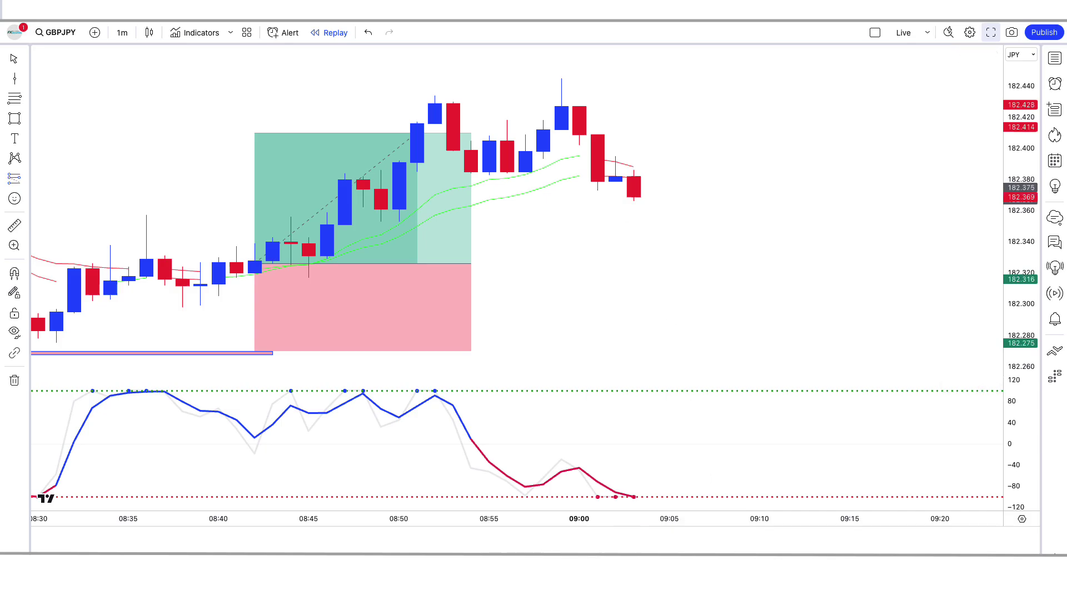
click(634, 196)
click(592, 59)
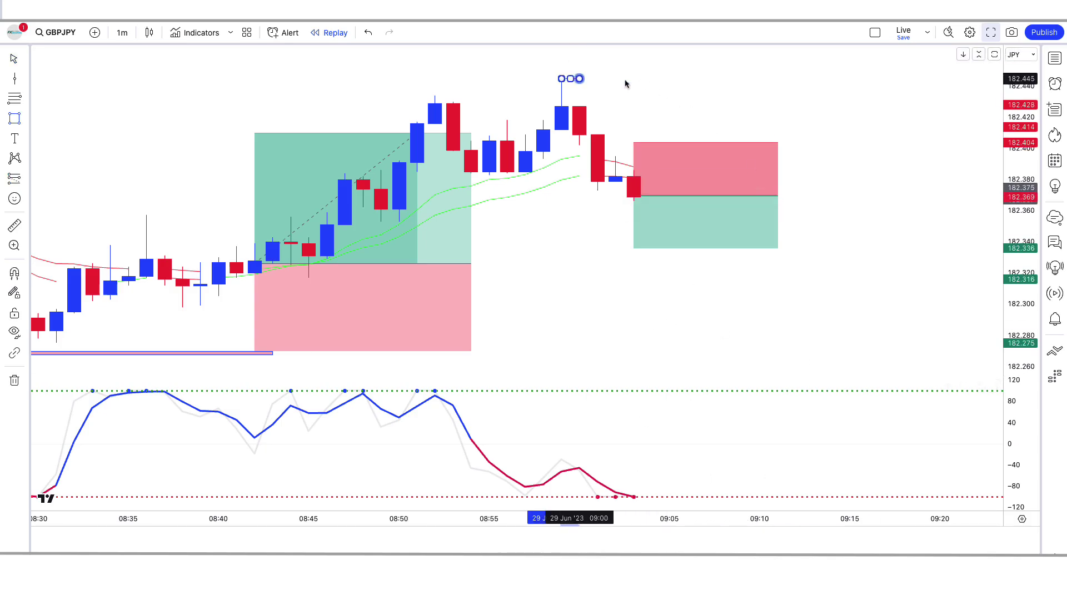
click(691, 77)
drag(636, 143, 636, 79)
drag(635, 249, 634, 367)
click(634, 388)
Advance the replay to 09:25 and resize the 09:03 short position so that it ends at the 09:23 candle.
key(shift+Right)
key(shift+Right)
key(shift+Right)
key(shift+Right)
key(shift+Right)
key(shift+Right)
key(shift+Right)
key(shift+Right)
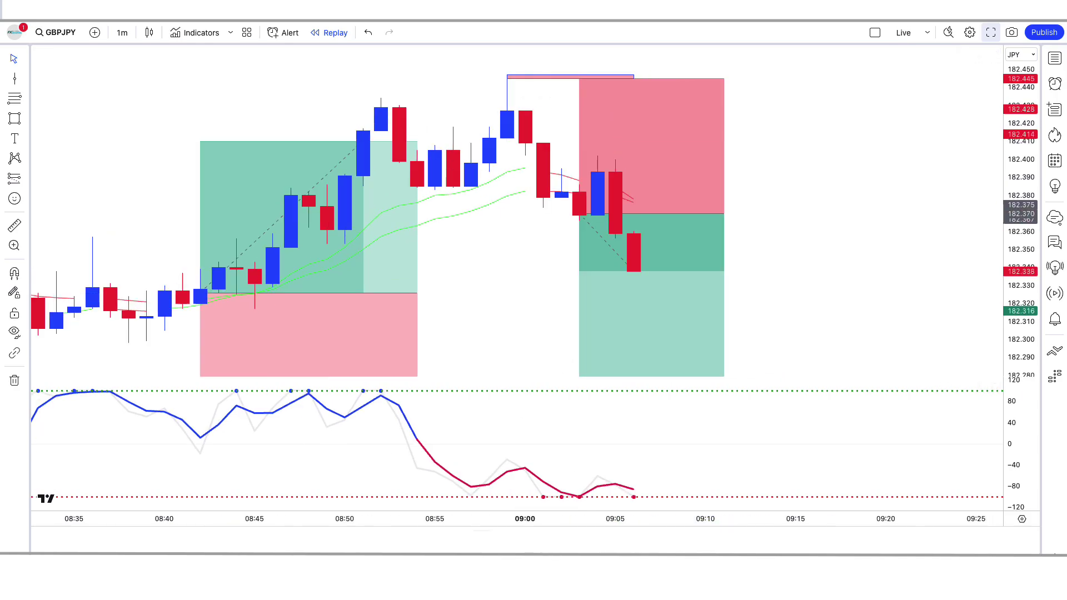
drag(633, 213, 851, 235)
click(868, 235)
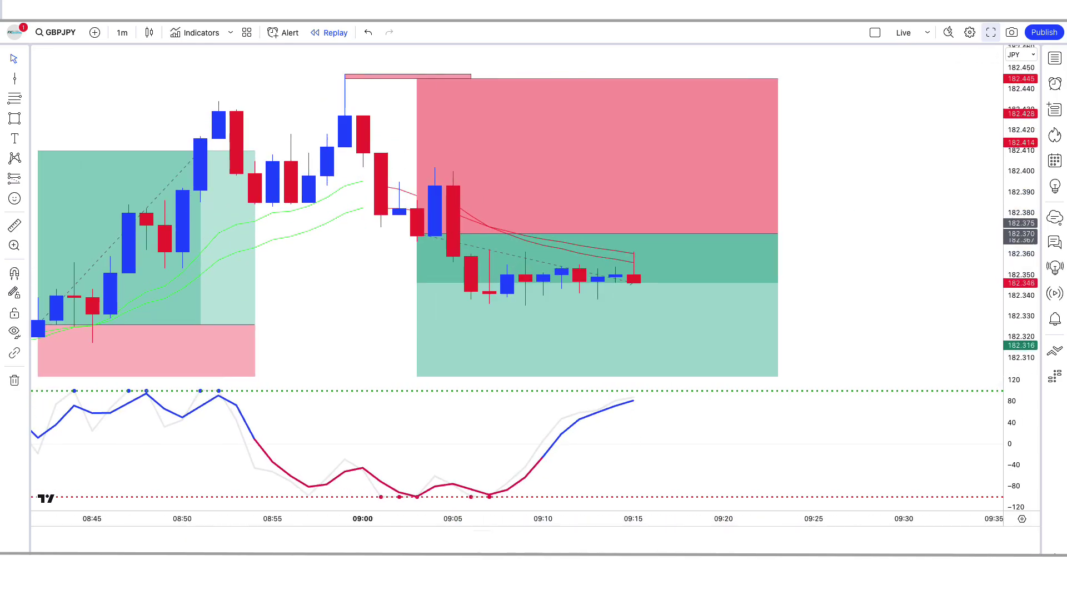
drag(684, 227, 876, 254)
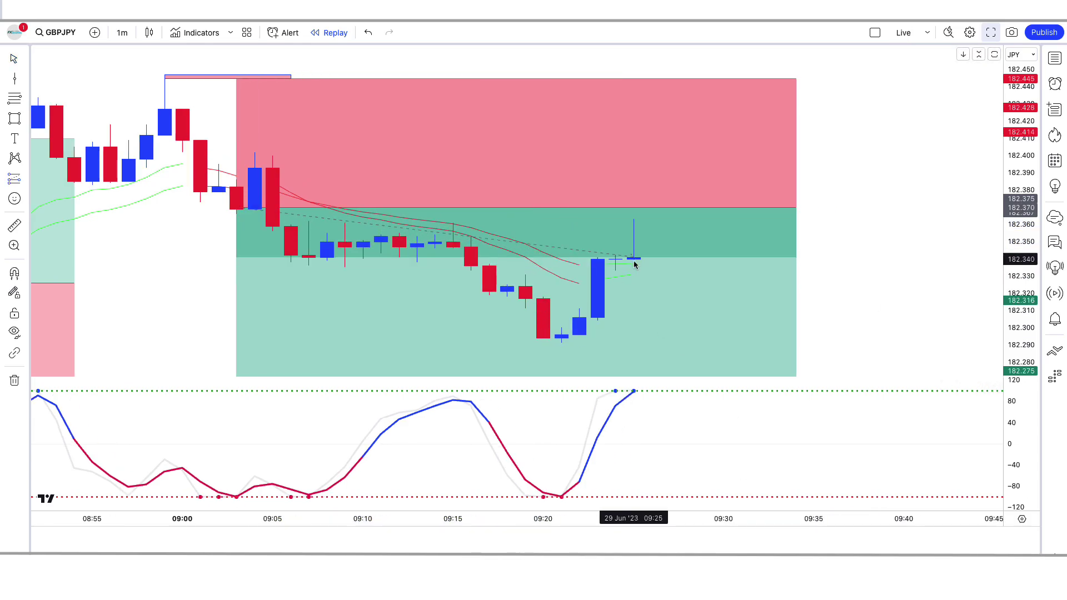
drag(796, 208, 599, 235)
click(689, 267)
Draw a long position from the 09:25 candle to 09:37, with its stop at 182.290 by the 09:21 swing low and target at 182.415.
click(636, 261)
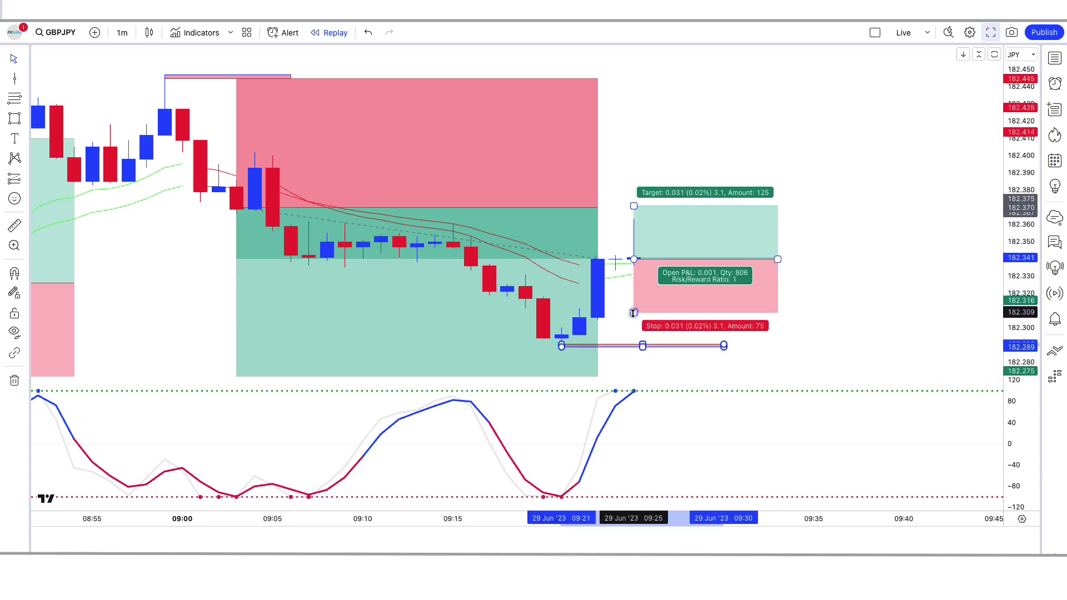
drag(633, 312, 633, 345)
drag(633, 206, 634, 131)
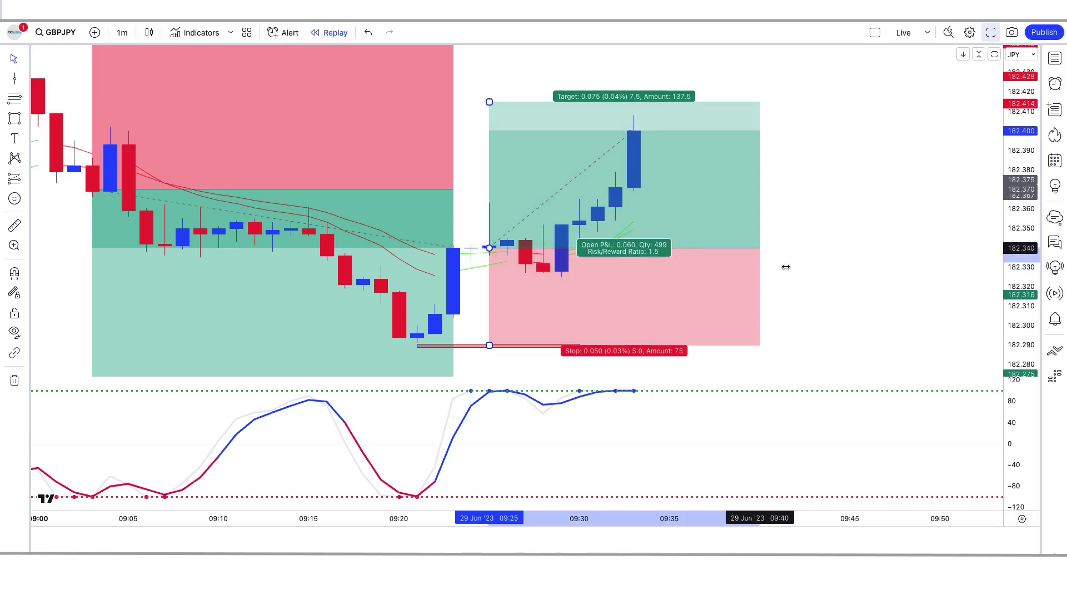
drag(760, 243, 639, 256)
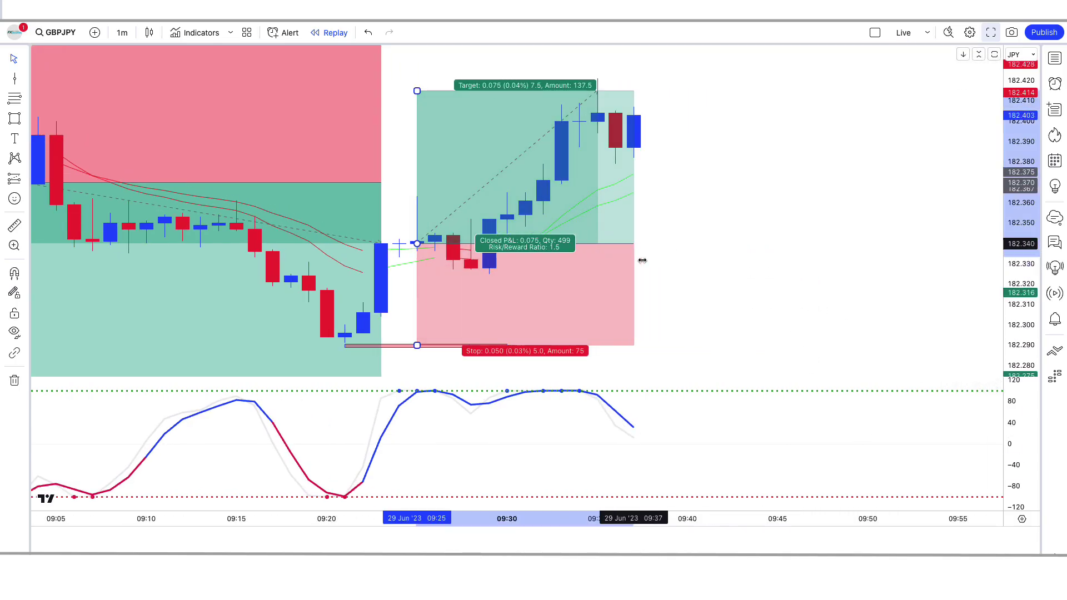
click(723, 286)
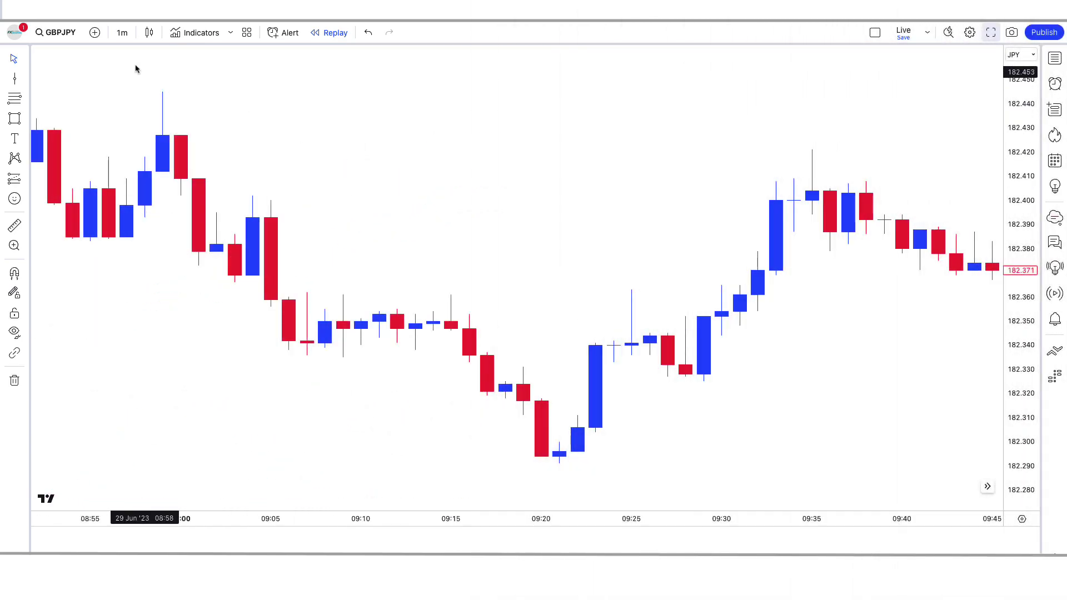
Set the chart to the 1-minute timeframe and add the Vdub FX SniperVX v1 indicator.
click(124, 33)
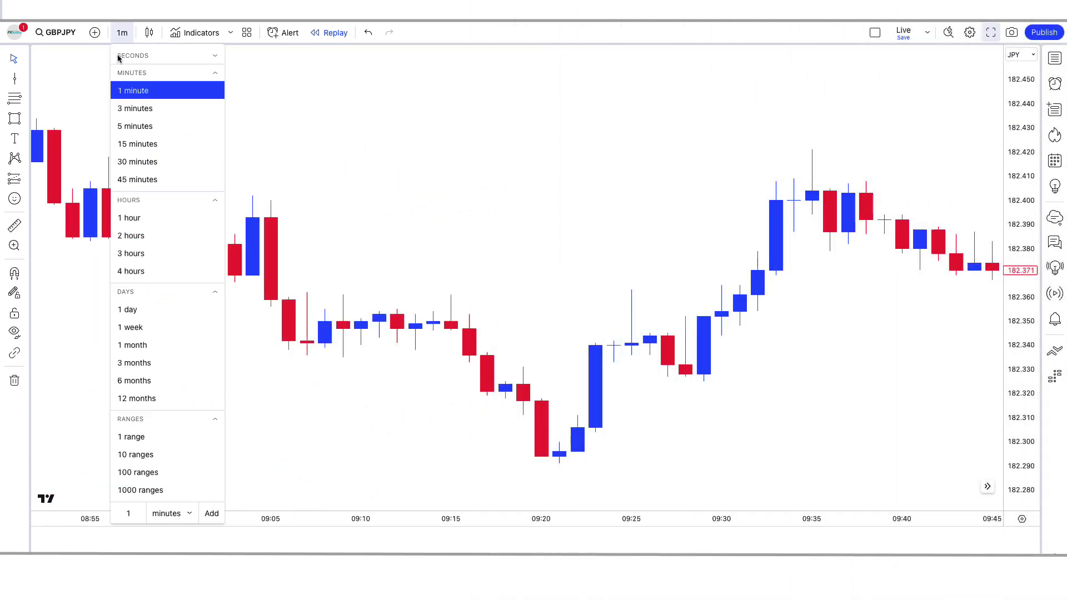
click(141, 95)
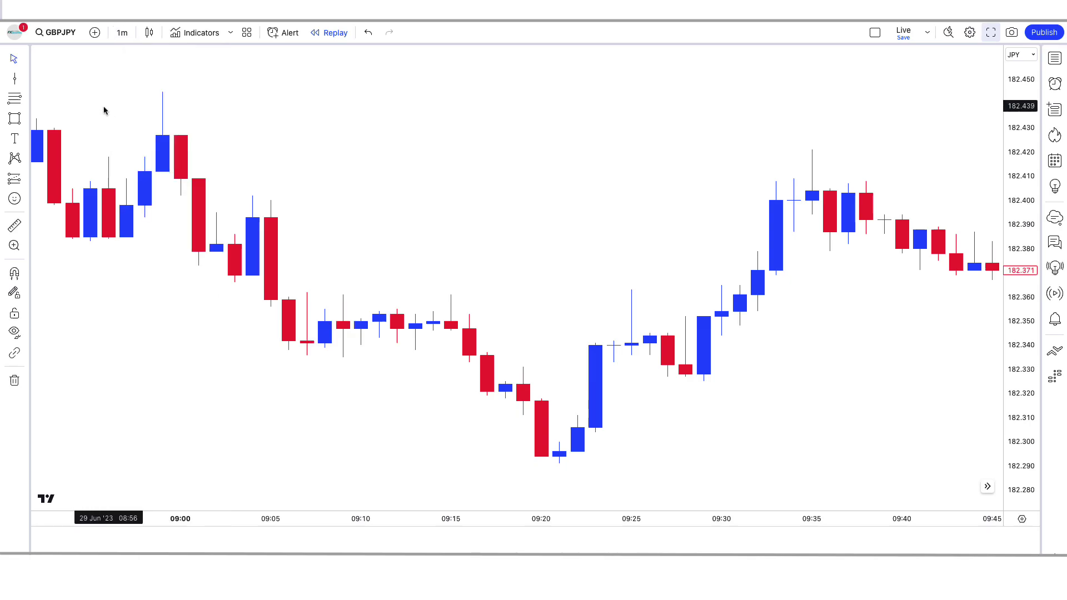
click(198, 34)
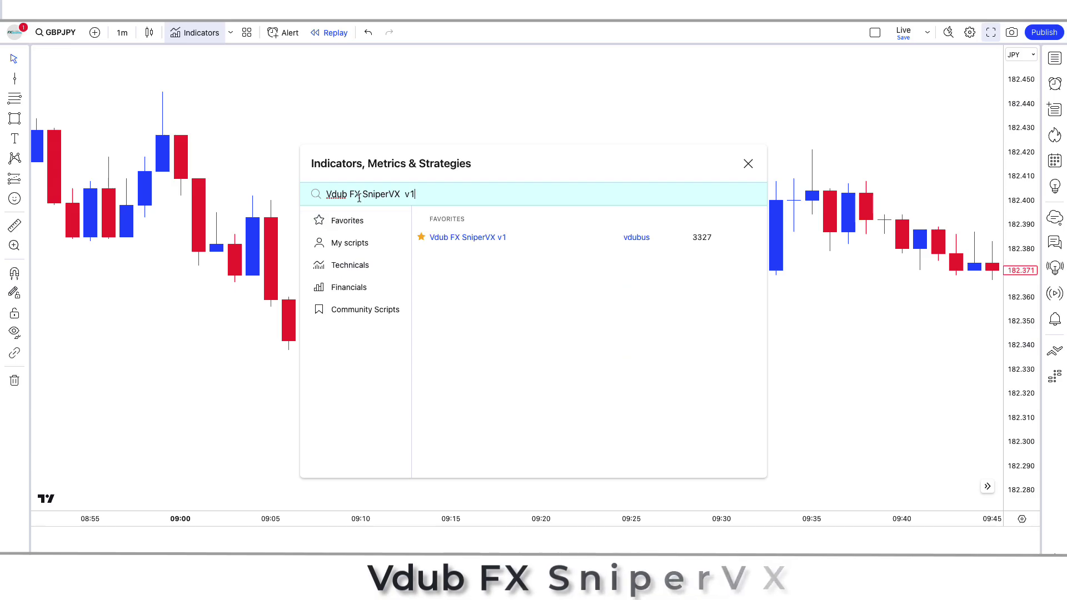
click(439, 238)
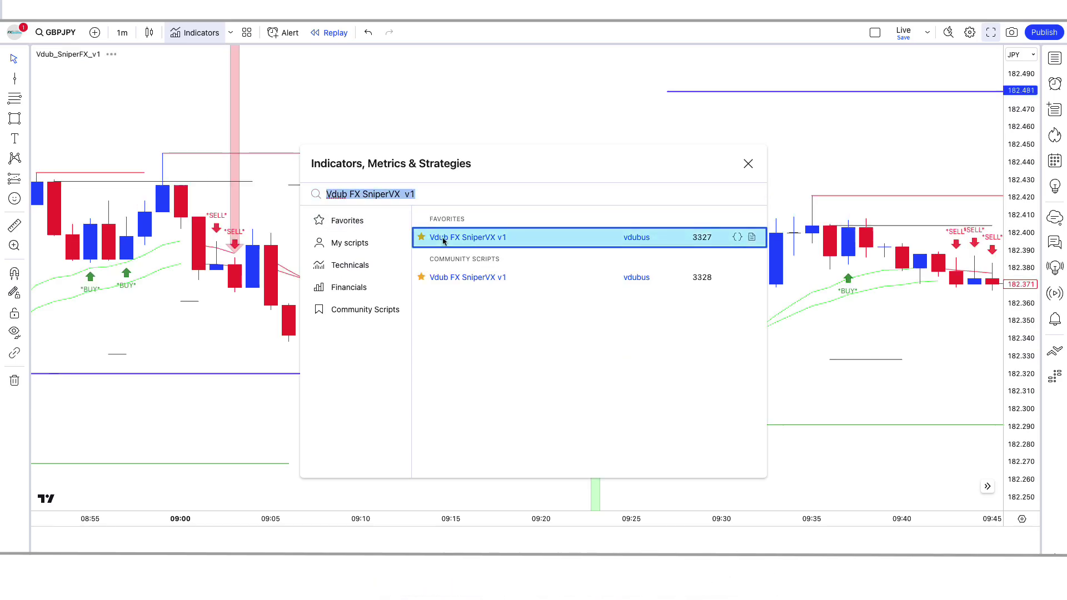
click(748, 164)
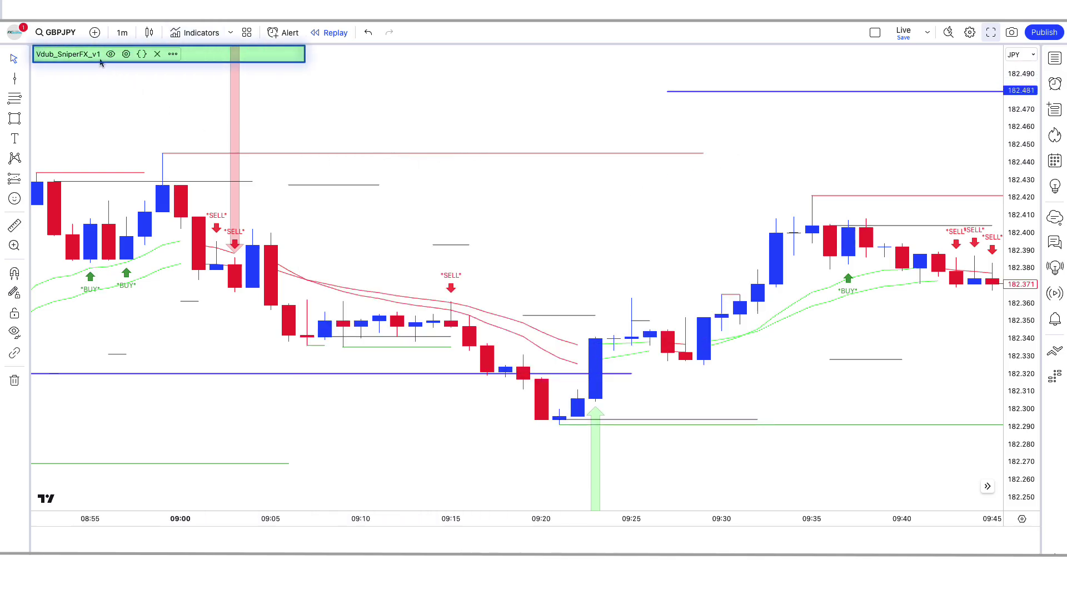
Hide the Vdub_SniperFX_v1 candle body resistance levels, buy and sell arrows, up and down entry arrows, and remaining plots, keeping both EMAs.
click(126, 54)
click(409, 112)
click(410, 139)
click(409, 307)
click(409, 335)
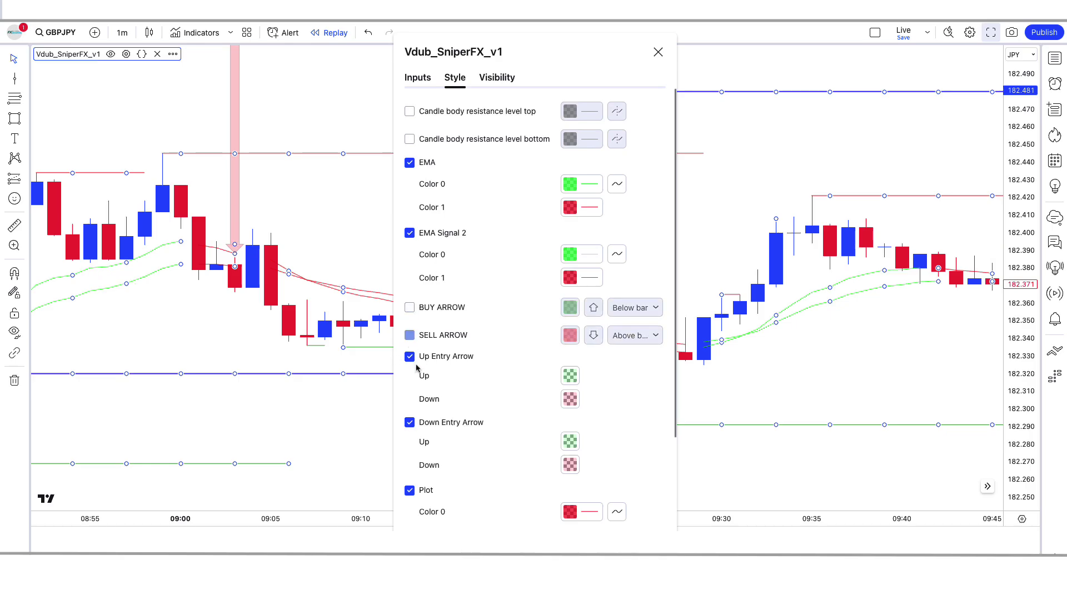
click(409, 356)
click(409, 422)
click(409, 490)
scroll(413, 499, down, 3)
click(409, 436)
Set the Vdub_SniperFX_v1 inputs EMA 1 to 9 and EMA 2 to 10, and apply the settings.
click(418, 77)
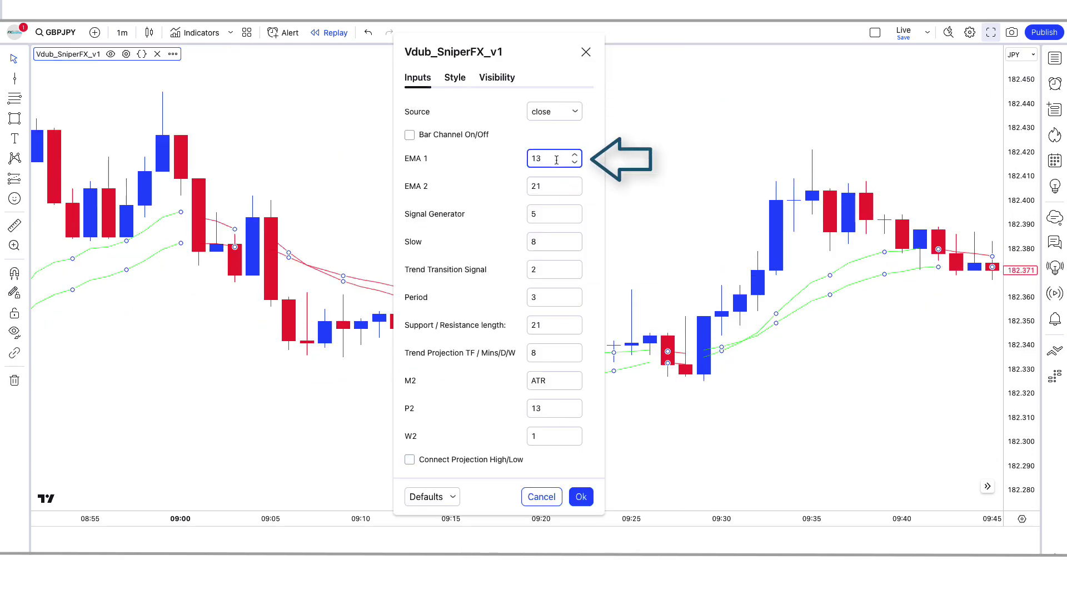
key(BackSpace)
key(BackSpace)
click(557, 190)
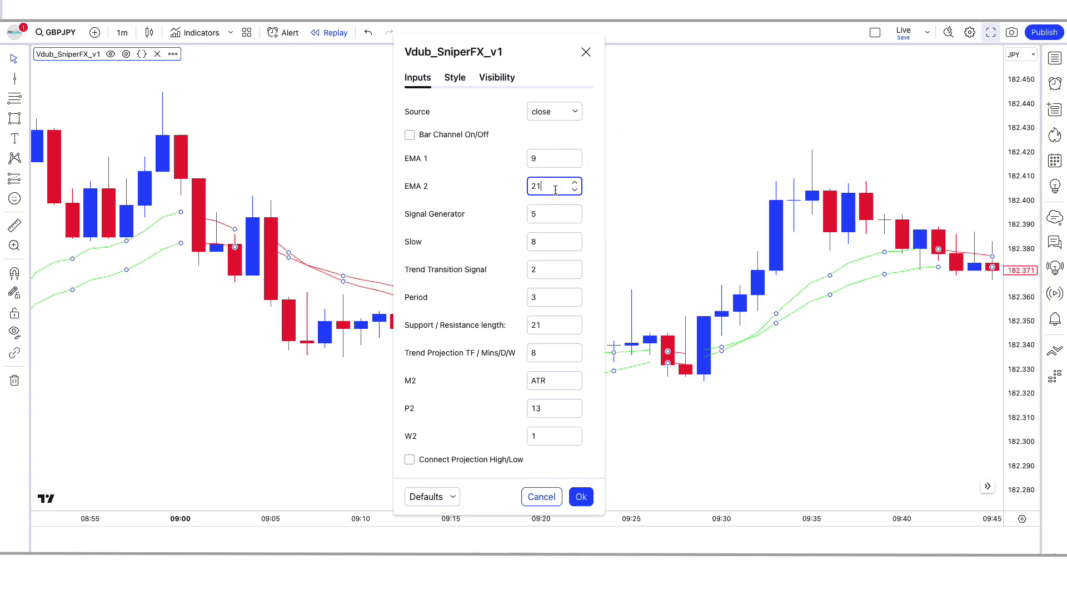
key(BackSpace)
key(BackSpace)
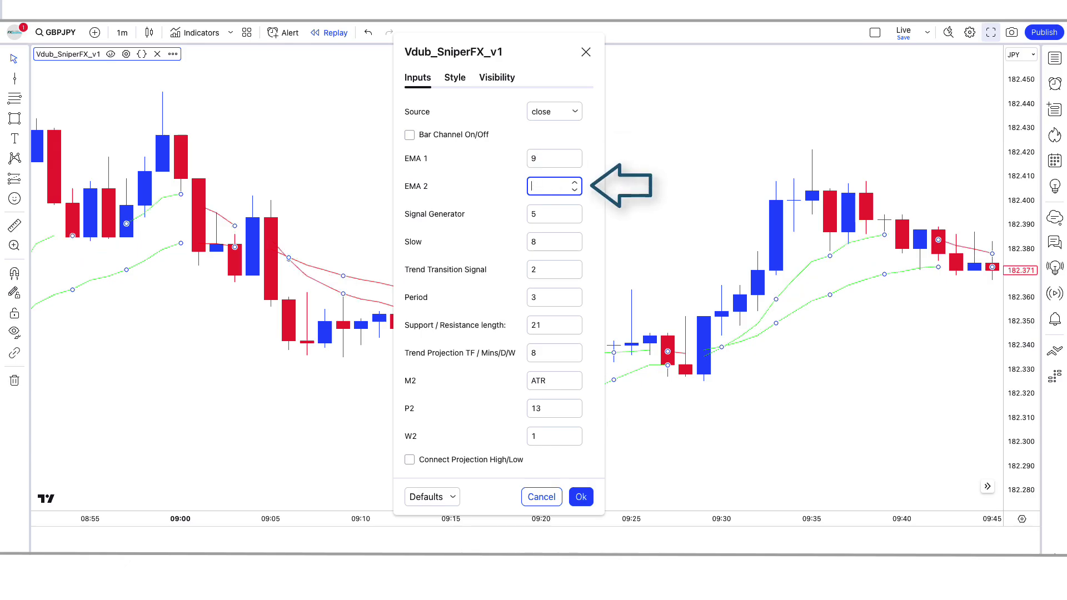
text(10)
key(Return)
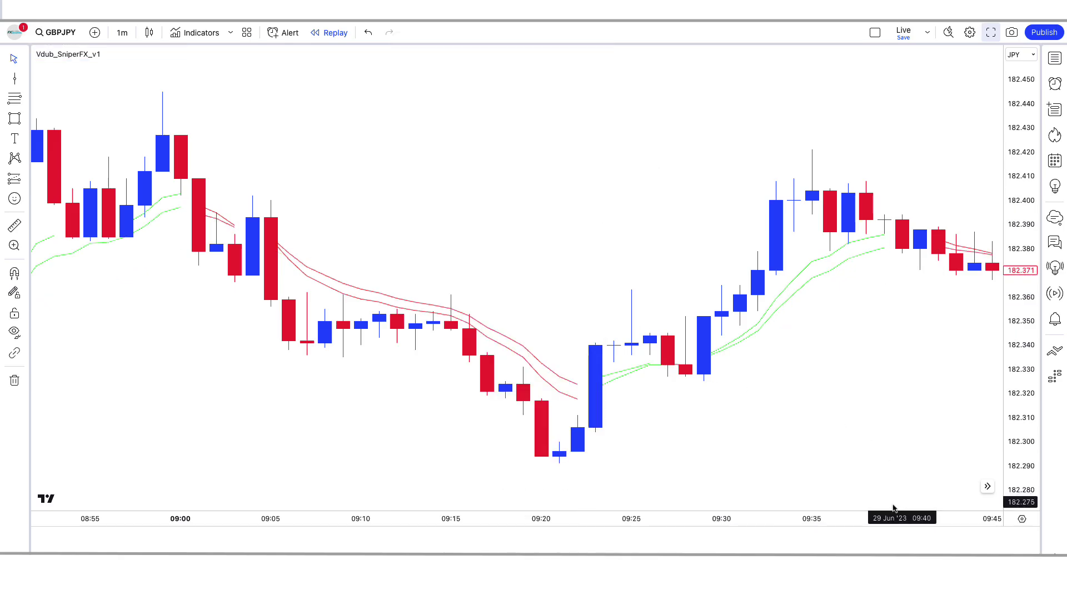
Find the RedK Strength of Movement community script and add it to the chart.
click(201, 32)
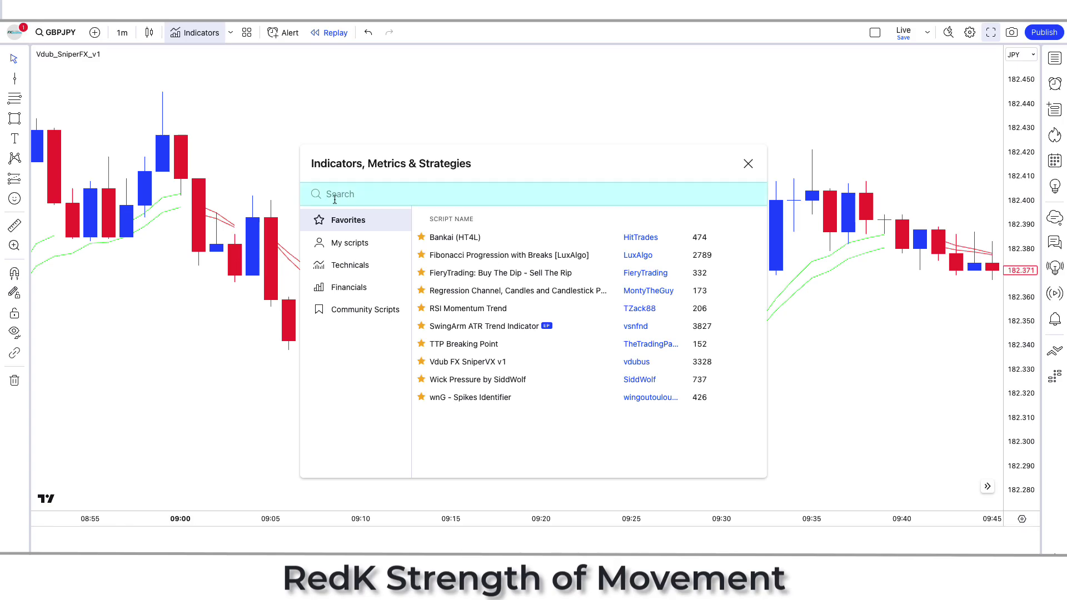
text(RedK Strength of Movement)
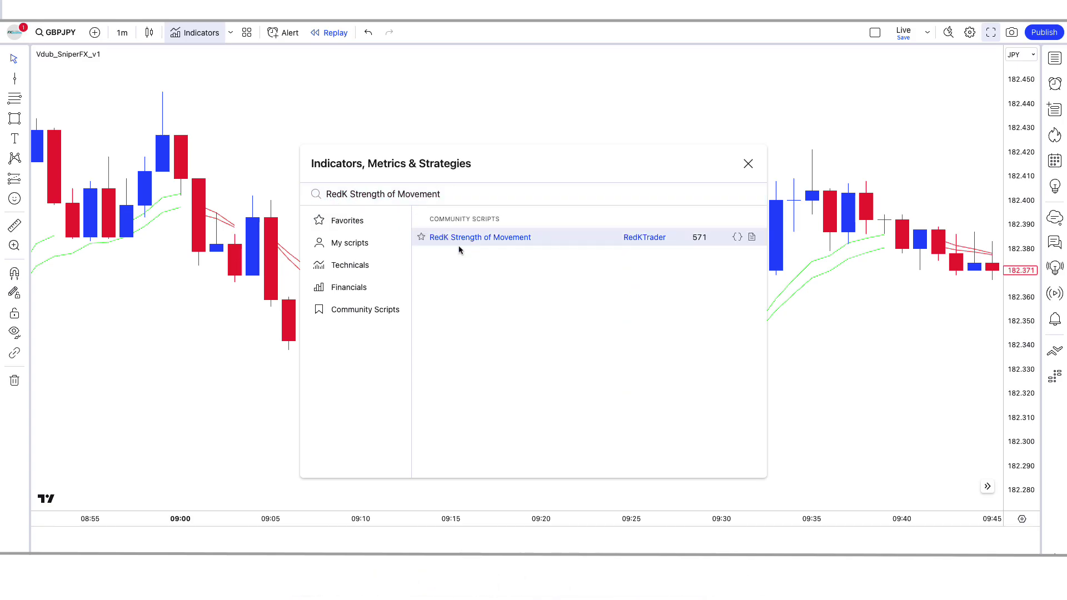
click(458, 247)
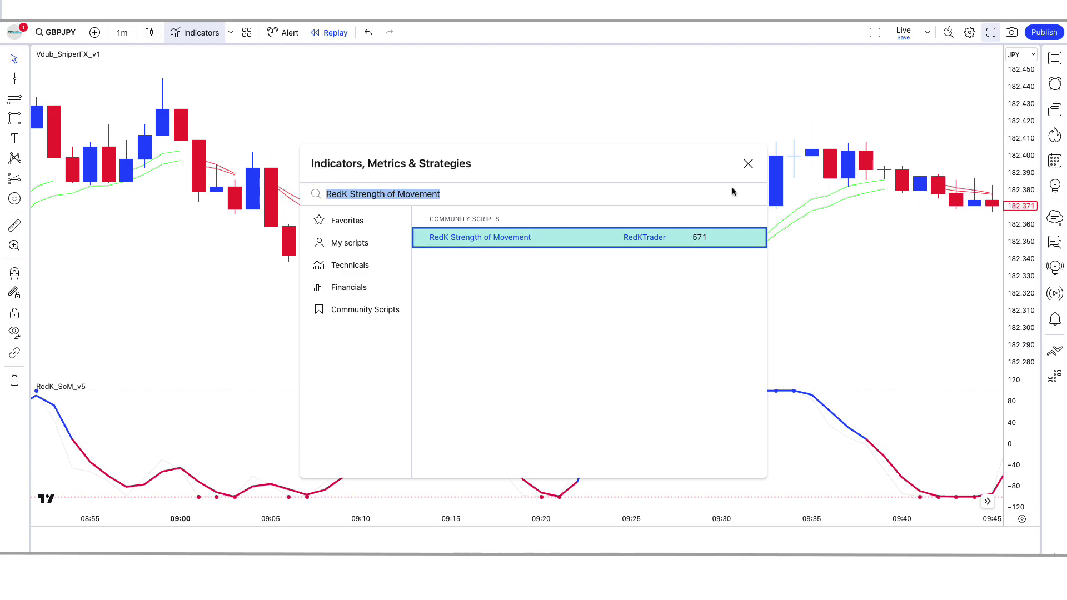
Close the indicator search, set RedK_SoM_v5 Range to 5 and Avg Length to 9, update its Smoothing, and apply the inputs.
click(741, 164)
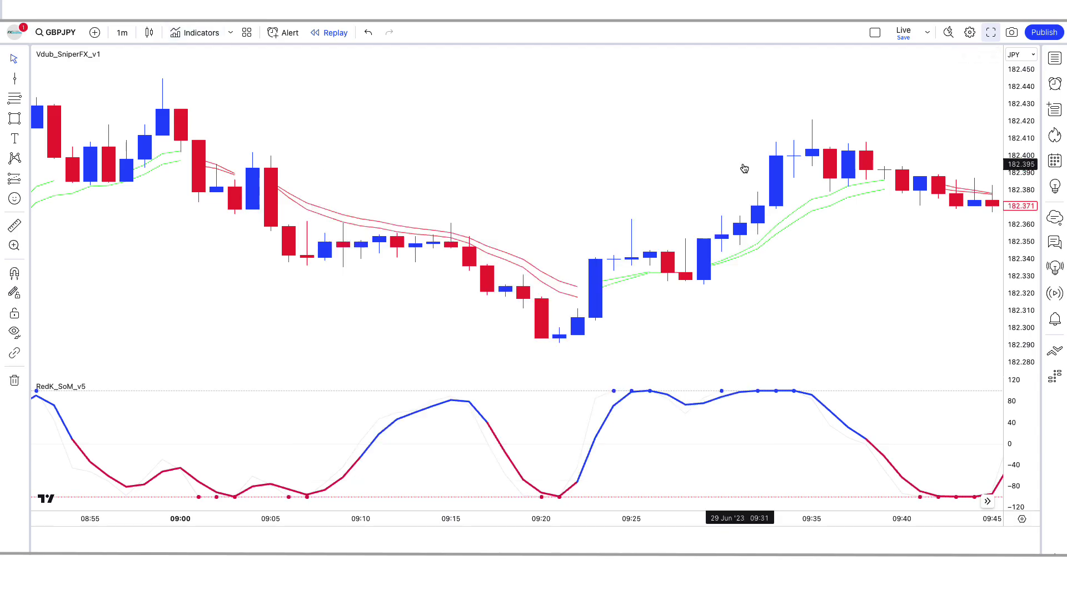
click(112, 387)
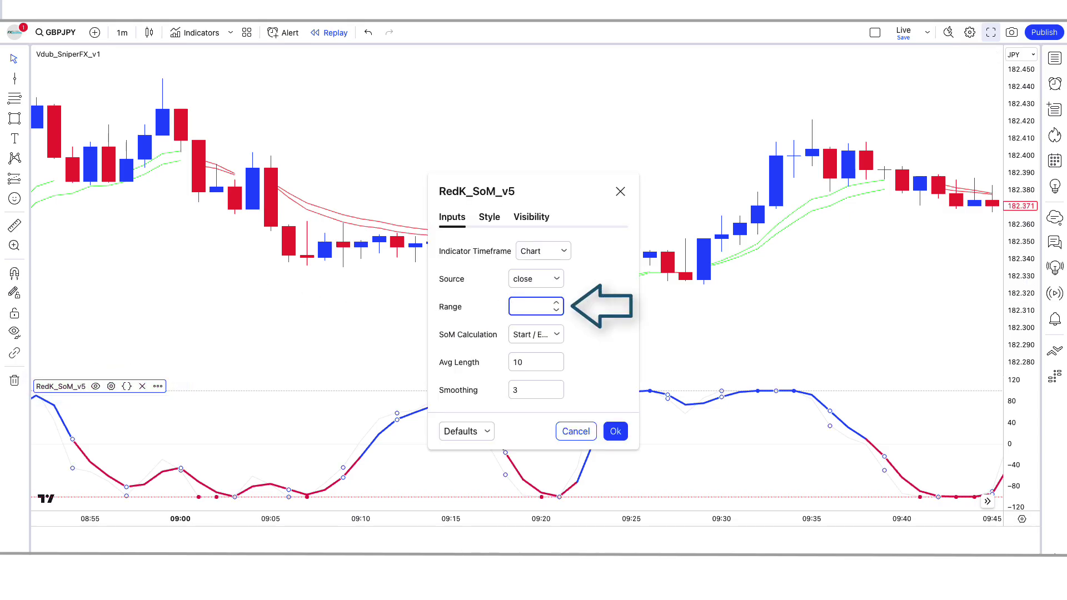
click(489, 362)
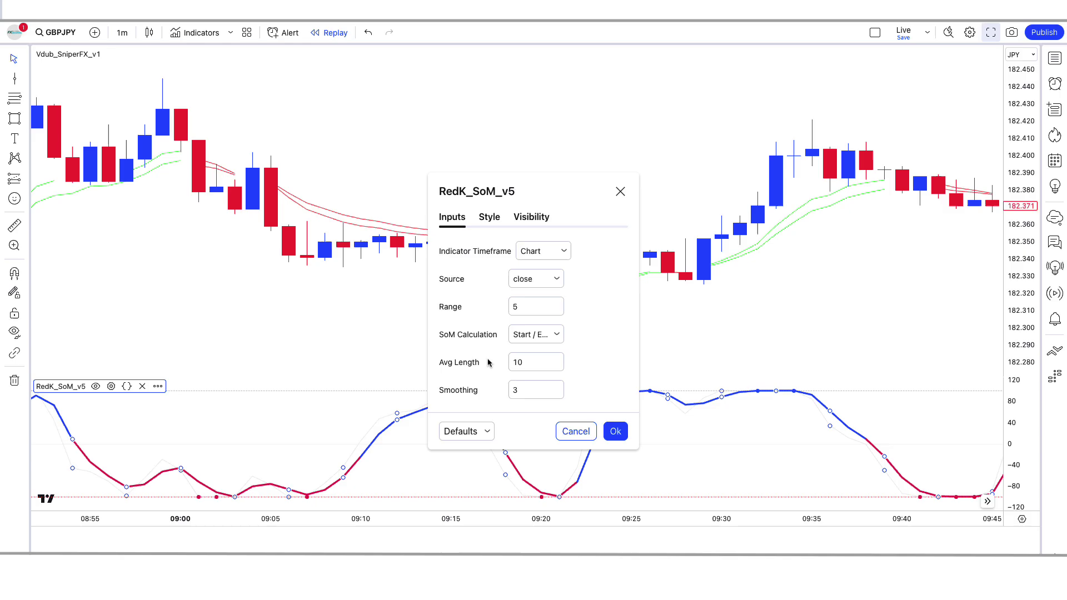
click(525, 365)
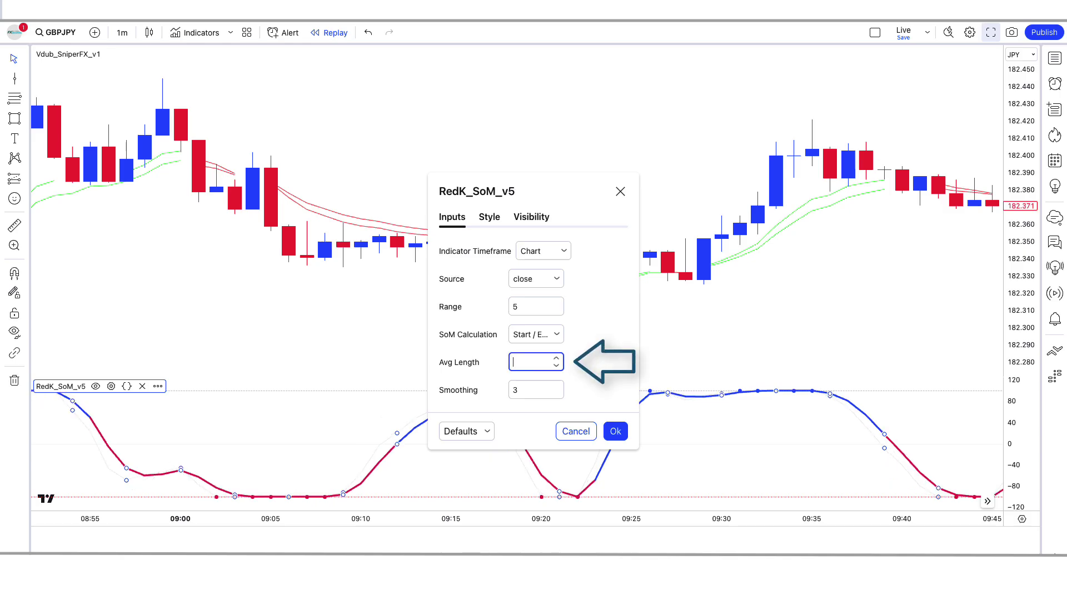
click(526, 390)
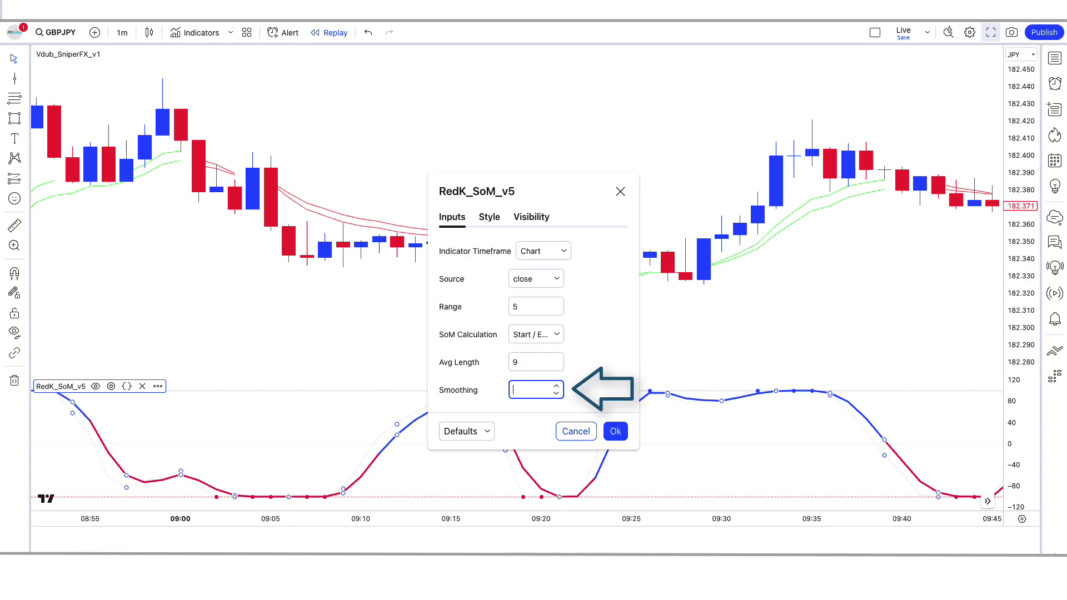
click(608, 429)
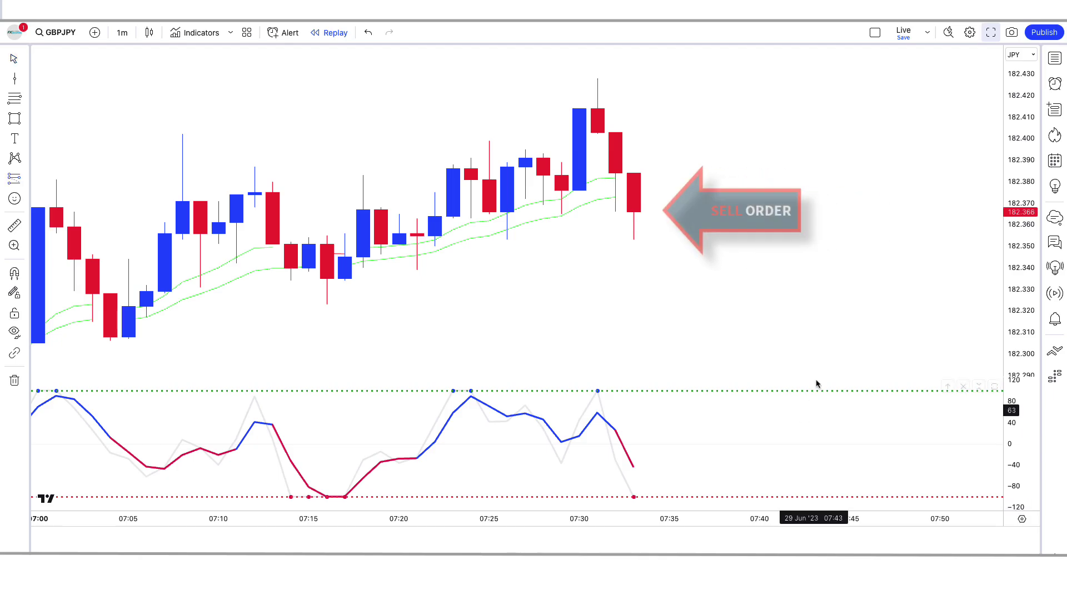
Place a short position at 182.367 on the 07:33 candle and mark the 07:31 swing high with a thin rectangle.
click(633, 211)
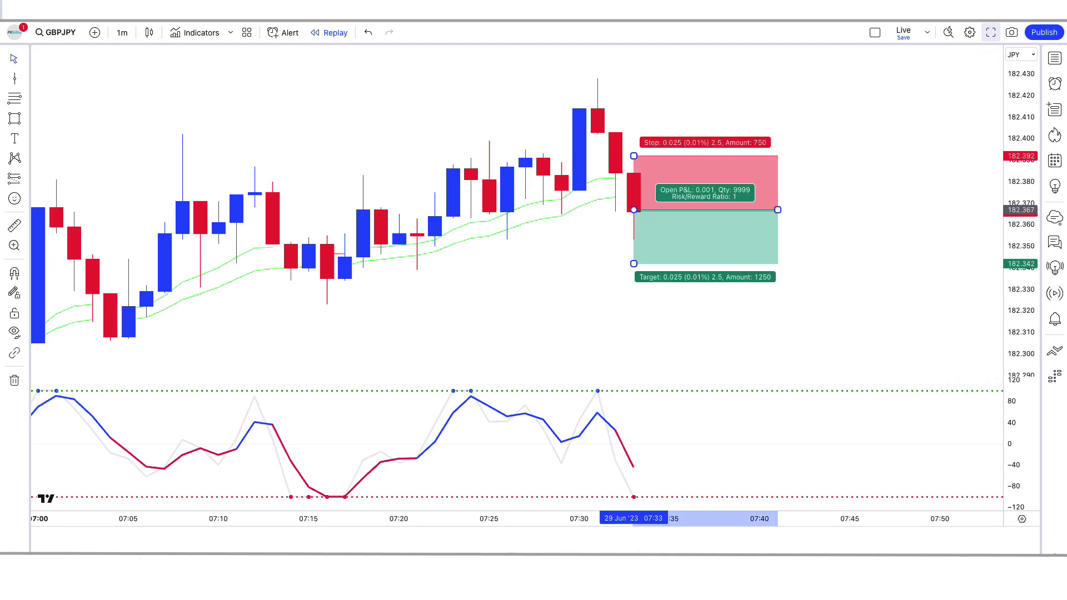
click(597, 79)
click(705, 76)
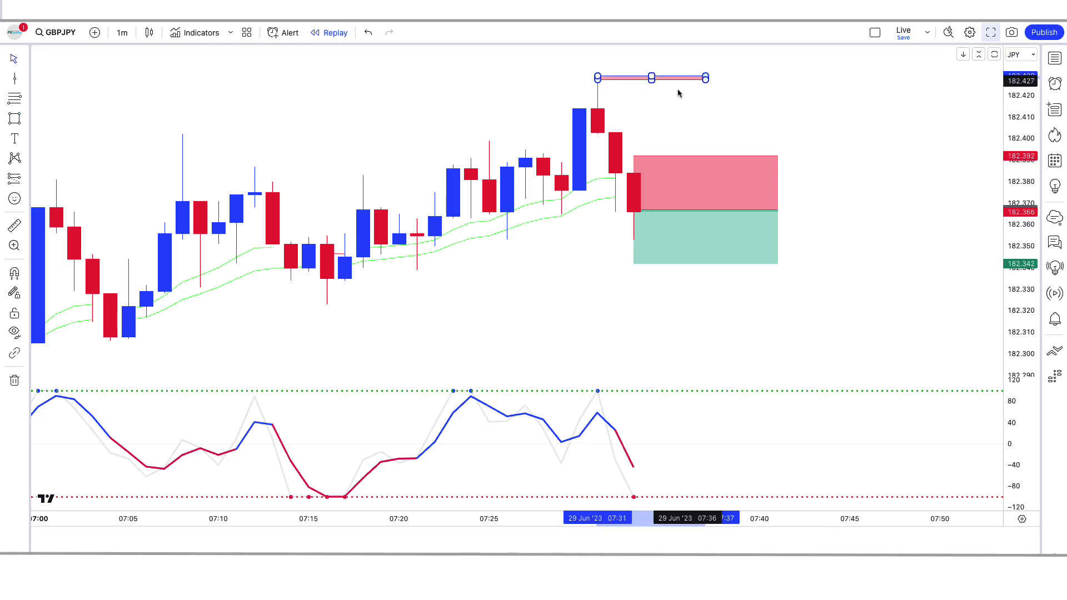
Set the 07:33 short position's stop to 182.428 at the marked swing high and its target to 182.275.
click(633, 155)
drag(633, 156, 633, 79)
drag(633, 264, 633, 375)
drag(1018, 172, 1016, 269)
drag(633, 316, 633, 337)
double_click(1014, 367)
click(926, 310)
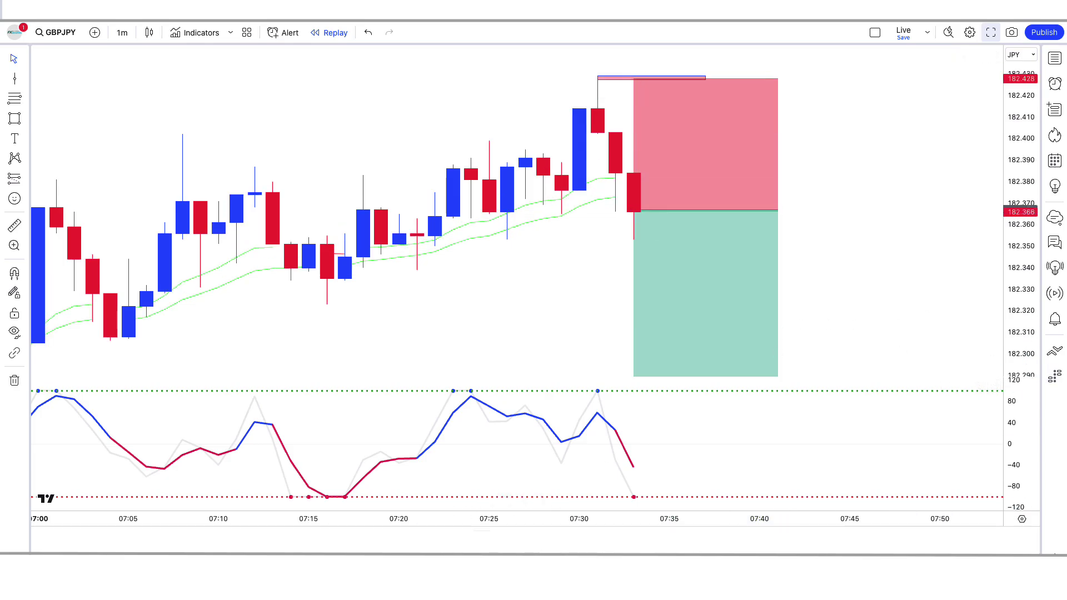
Advance the price bars to 07:41 and extend the short position's box to end at about 07:49.
click(482, 539)
key(shift+Right)
key(shift+Right)
key(shift+Right)
key(shift+Right)
key(shift+Right)
key(shift+Right)
key(shift+Right)
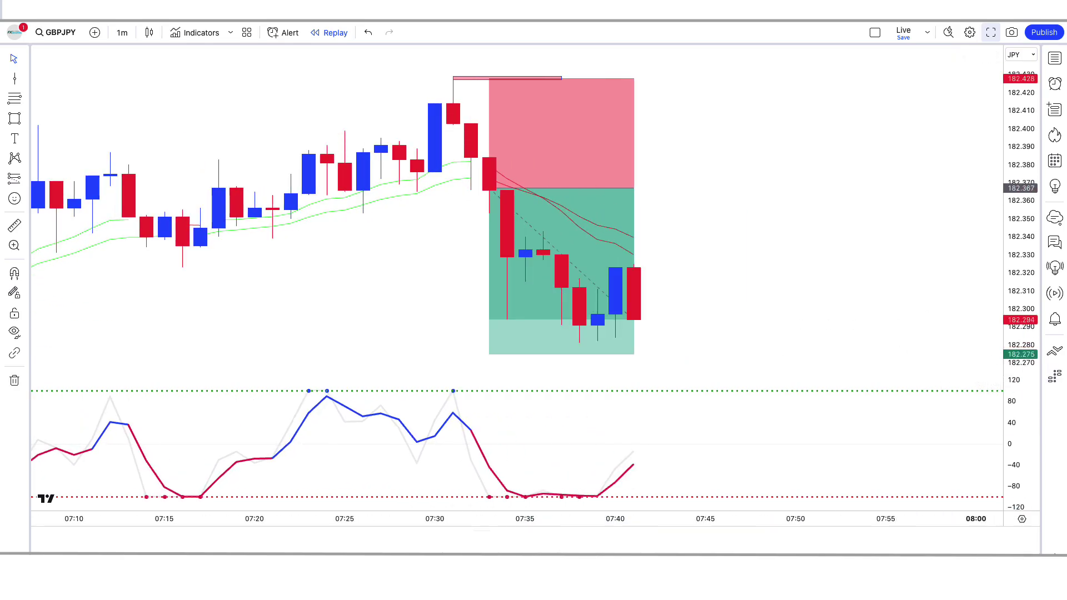
drag(632, 189, 778, 188)
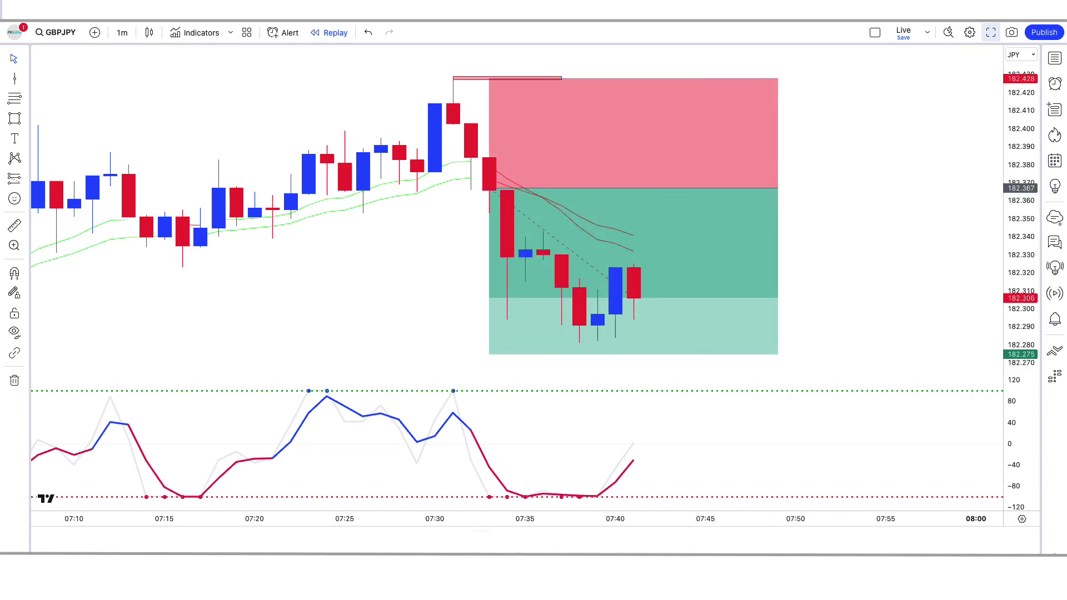
Advance the price bars past the short position's target and shorten its box to end at 07:45.
key(shift+Right)
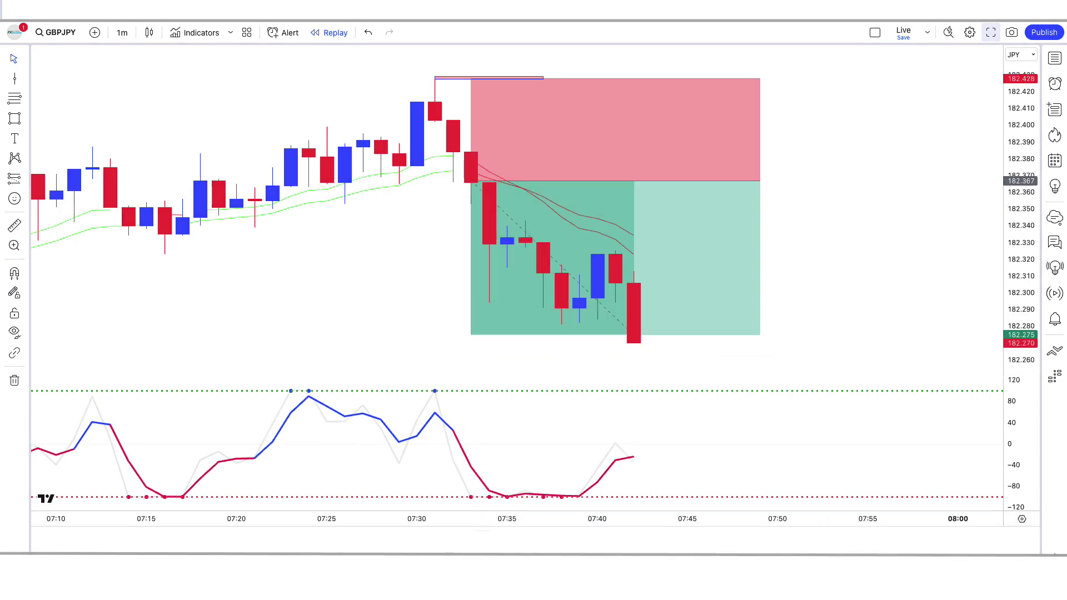
key(shift+Right)
key(shift+Right)
key(shift+Right)
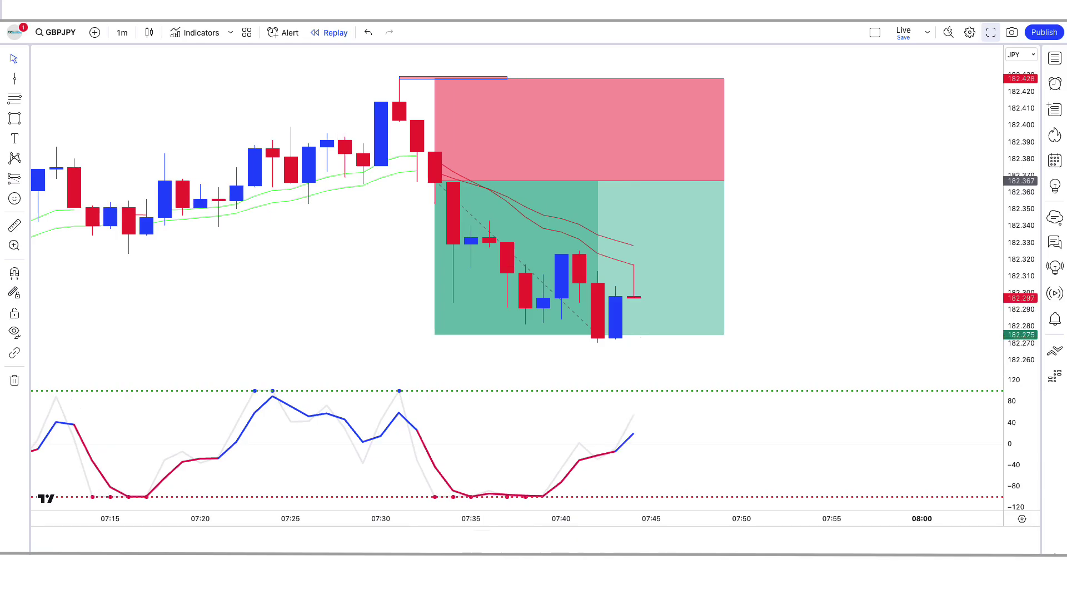
drag(705, 180, 639, 183)
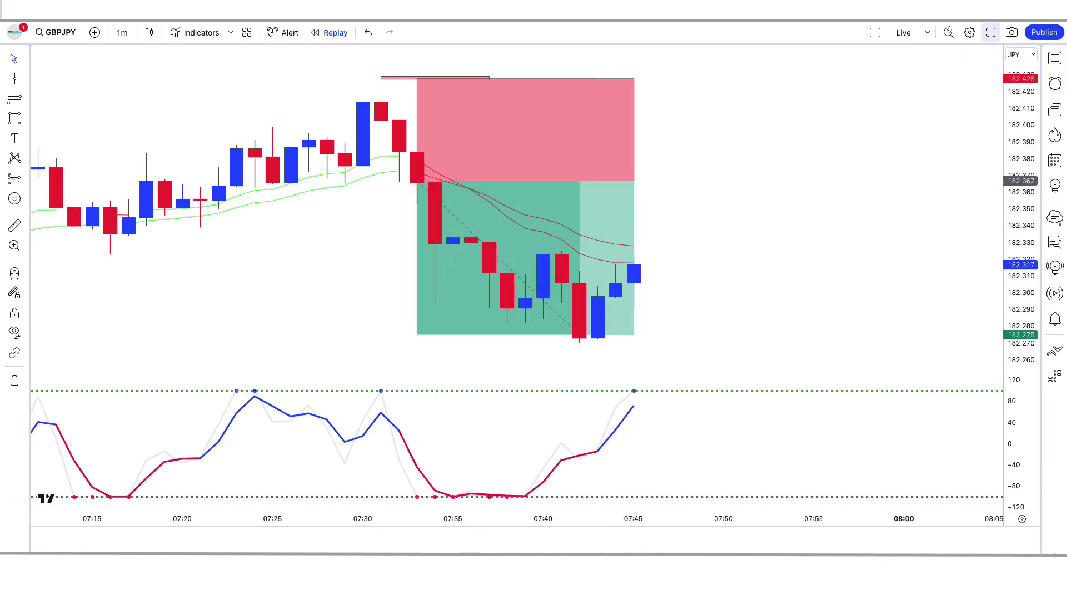
Advance the bars to 07:50 and place a long position at about 182.331 on that candle.
key(shift+Right)
key(shift+Right)
key(shift+Right)
key(shift+Right)
key(shift+Right)
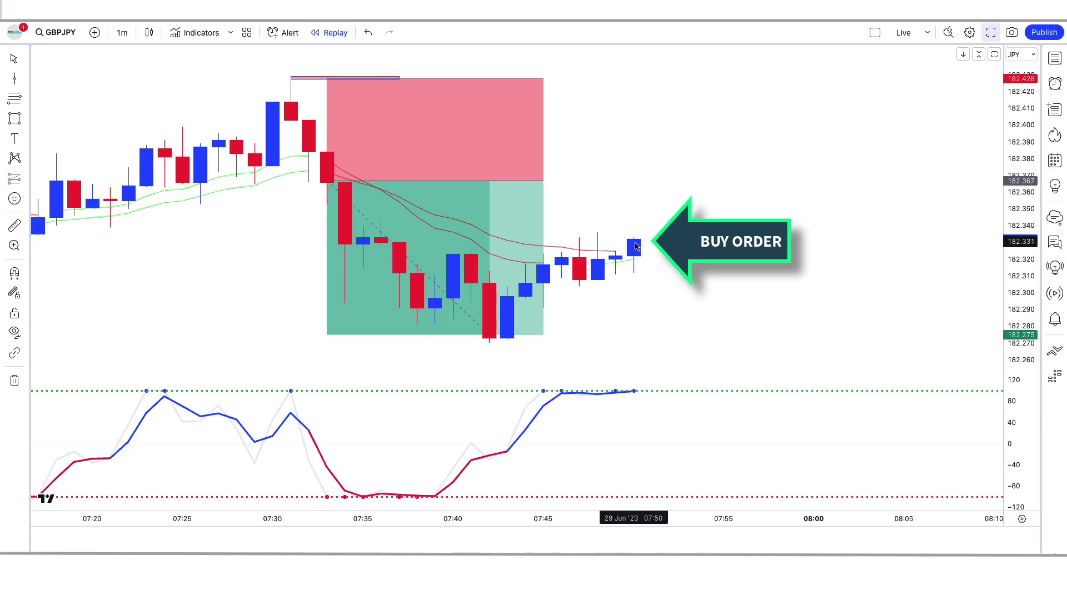
click(634, 241)
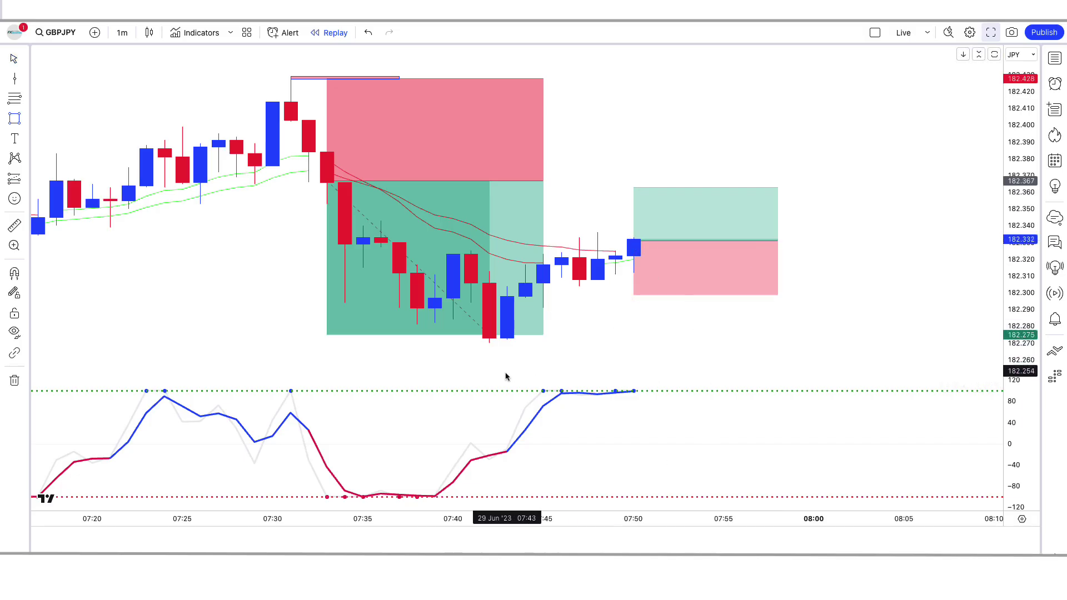
Mark the recent low near 182.290 with a thin rectangle and set the long position's stop to about 182.289 and target to about 182.394.
click(543, 307)
click(651, 312)
drag(634, 294, 634, 311)
drag(633, 188, 643, 136)
click(792, 330)
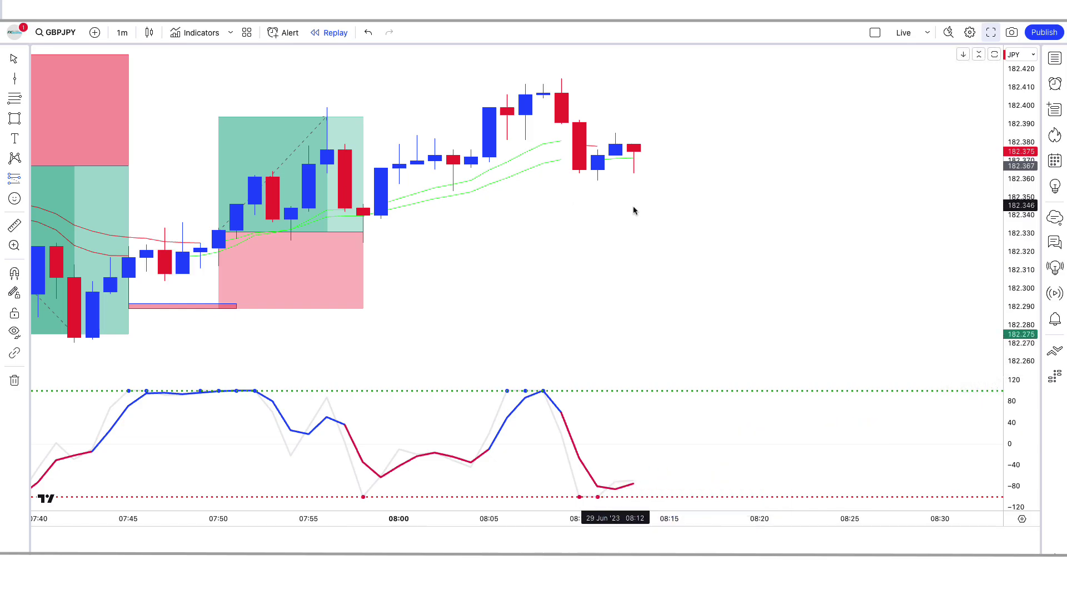
Place a short position at 182.375 on the 08:13 candle with stop 182.414 and target 182.316, marking the 08:09 swing high with a rectangle.
click(634, 151)
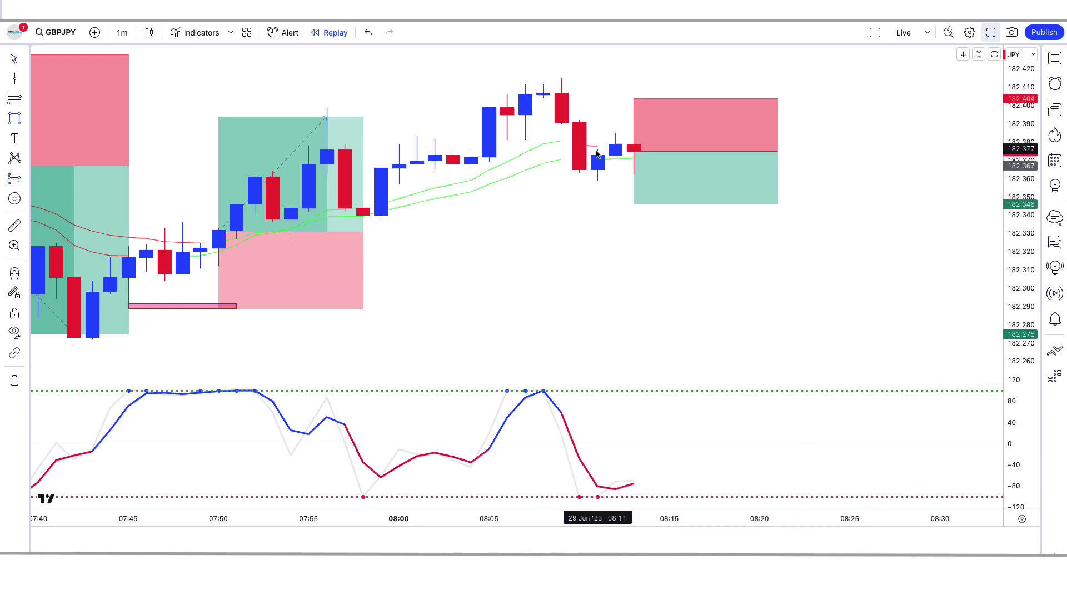
click(651, 76)
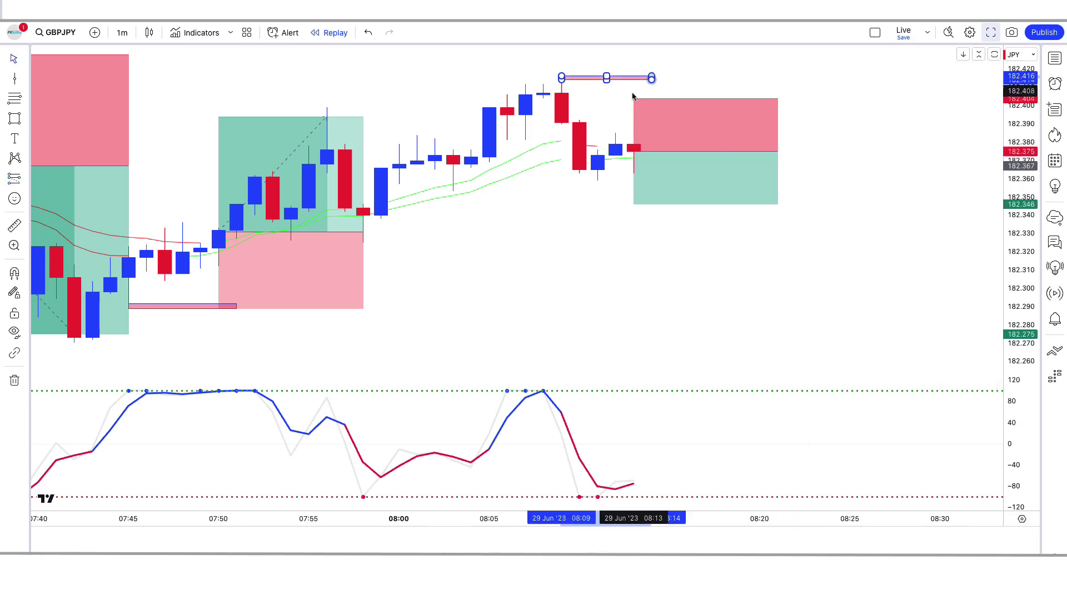
drag(633, 99, 634, 80)
drag(633, 203, 635, 260)
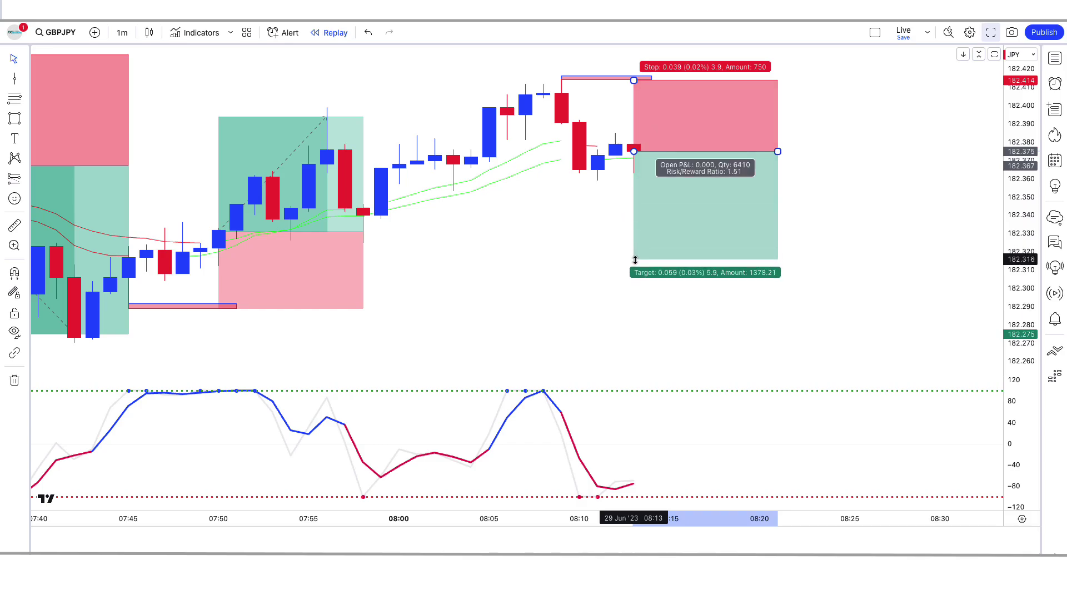
click(584, 261)
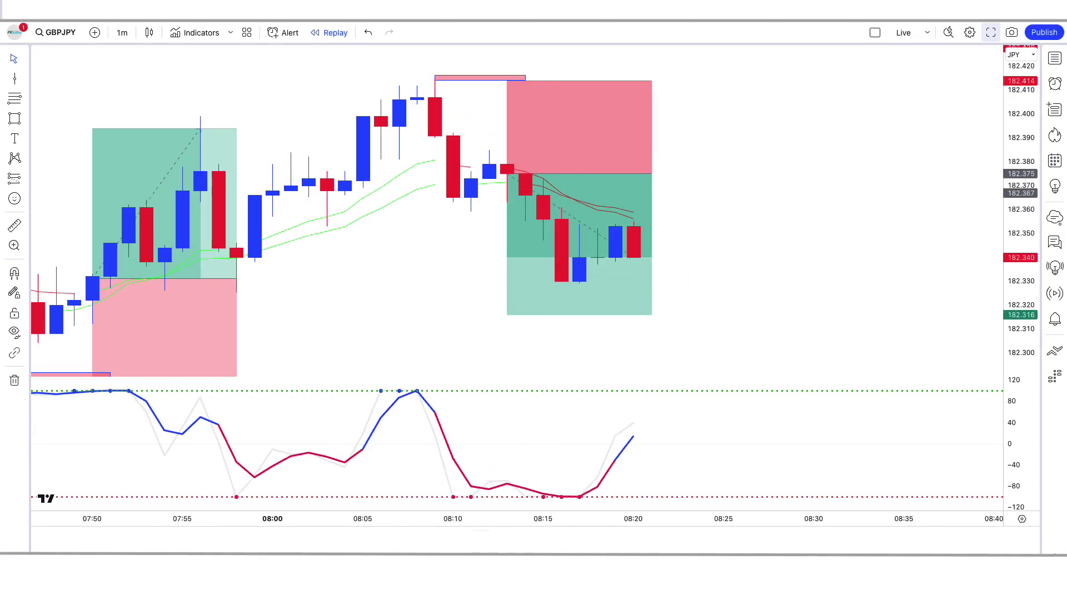
Follow the 08:13 short trade to its target and resize the position box to end at about 08:25.
drag(634, 177, 778, 231)
click(823, 269)
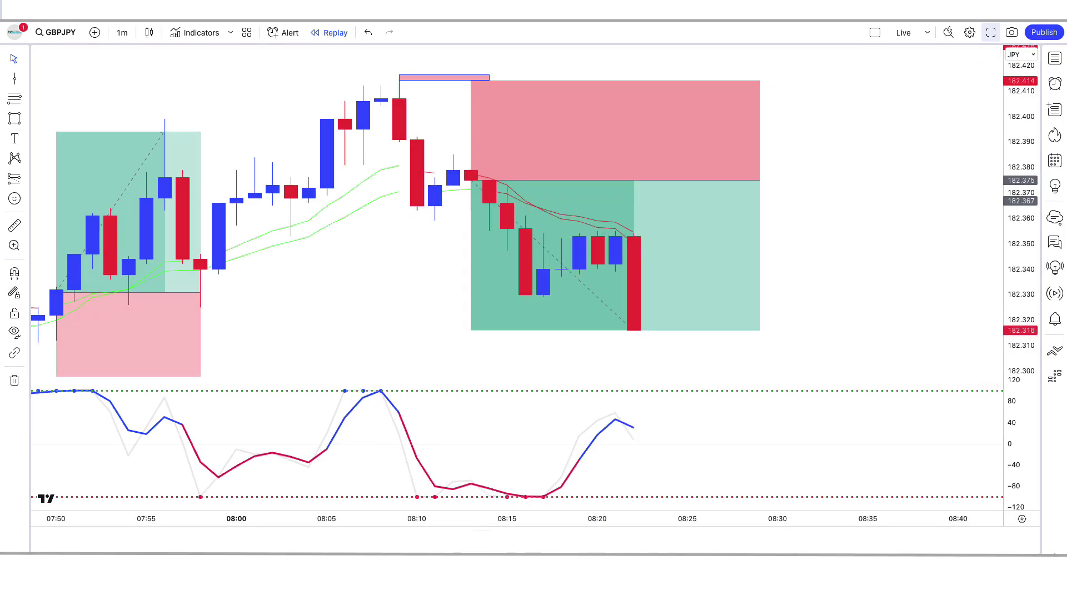
drag(705, 178, 633, 183)
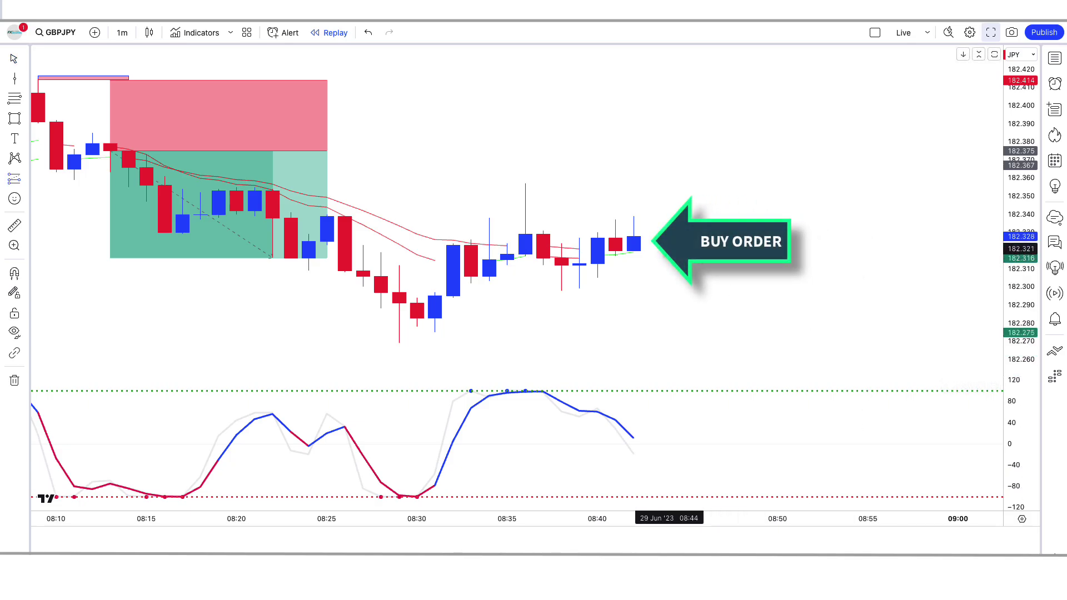
Place a long position at about 182.326 on the 08:42 candle and mark the 08:29 swing low with a thin rectangle.
click(633, 239)
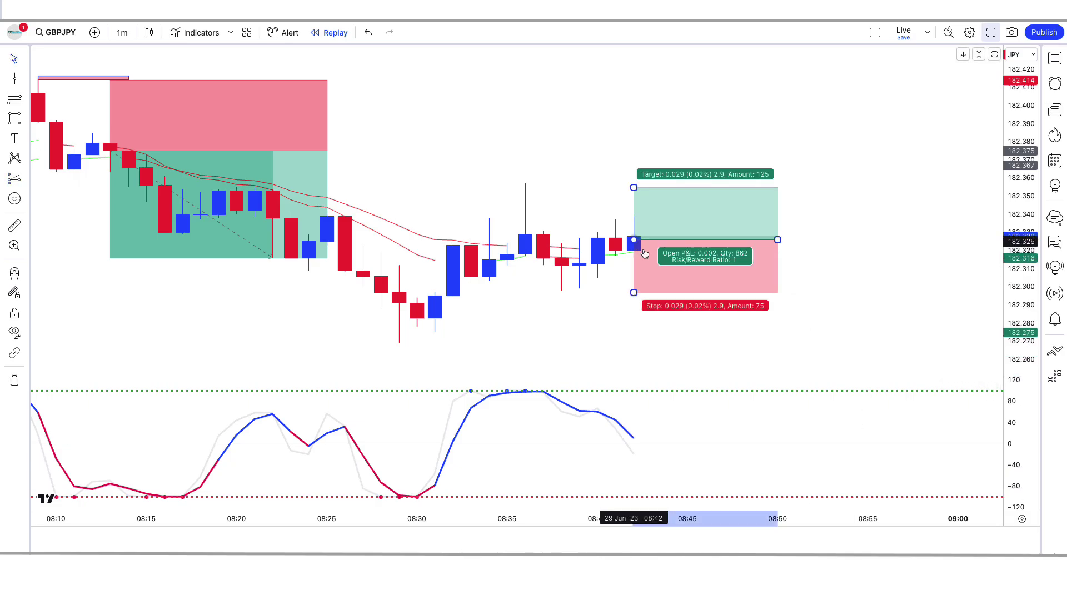
key(alt+shift+r)
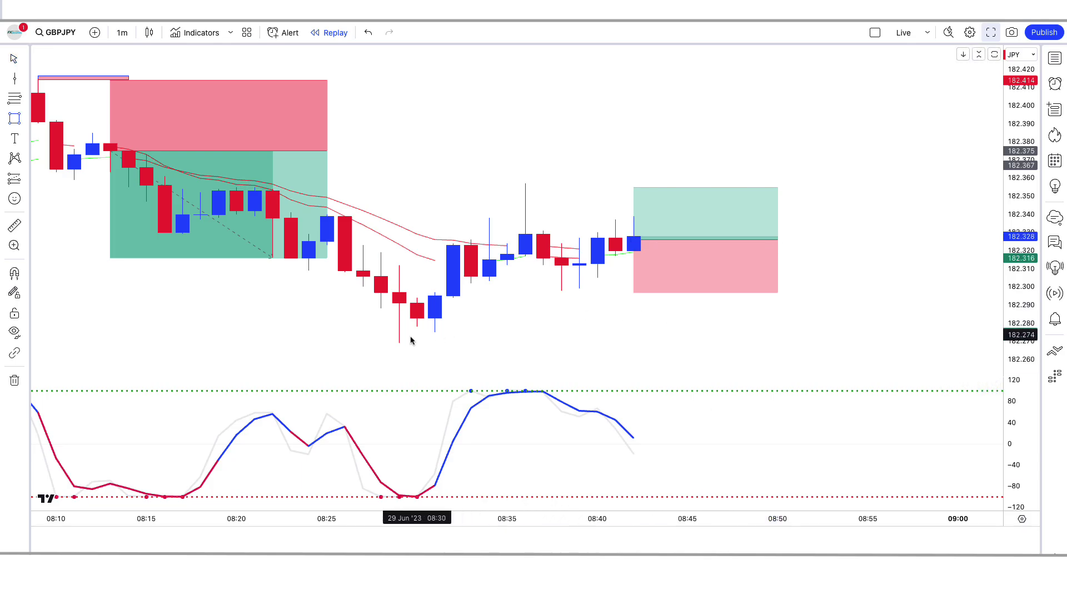
drag(399, 335, 651, 345)
Set the 08:42 long position's stop 0.056 below entry at the marked low and its target 0.084 above, for a 1.5 risk/reward ratio.
click(633, 266)
drag(633, 292, 634, 341)
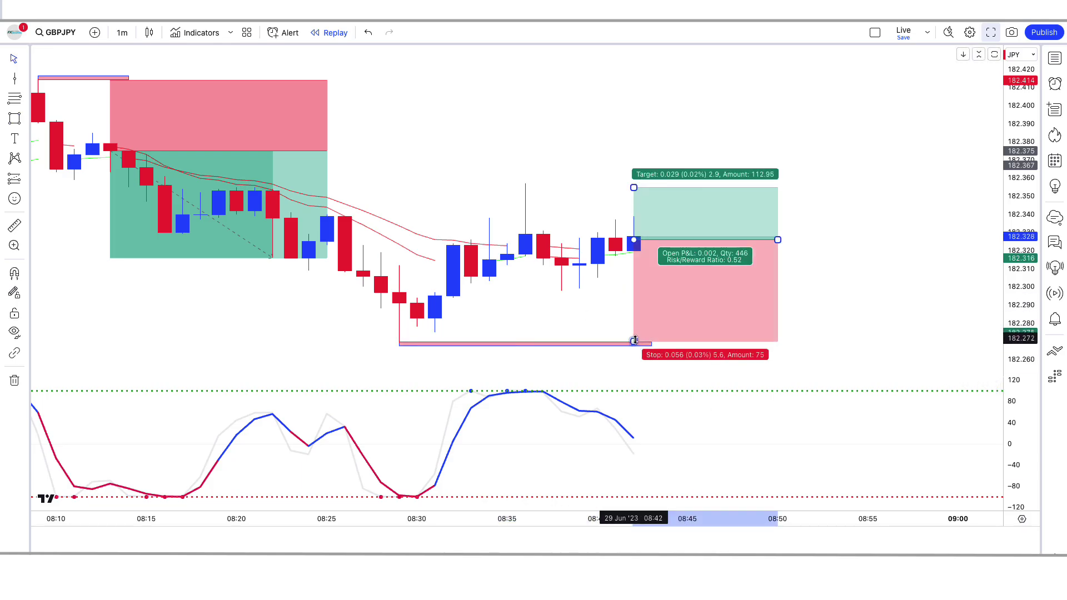
drag(634, 187, 659, 87)
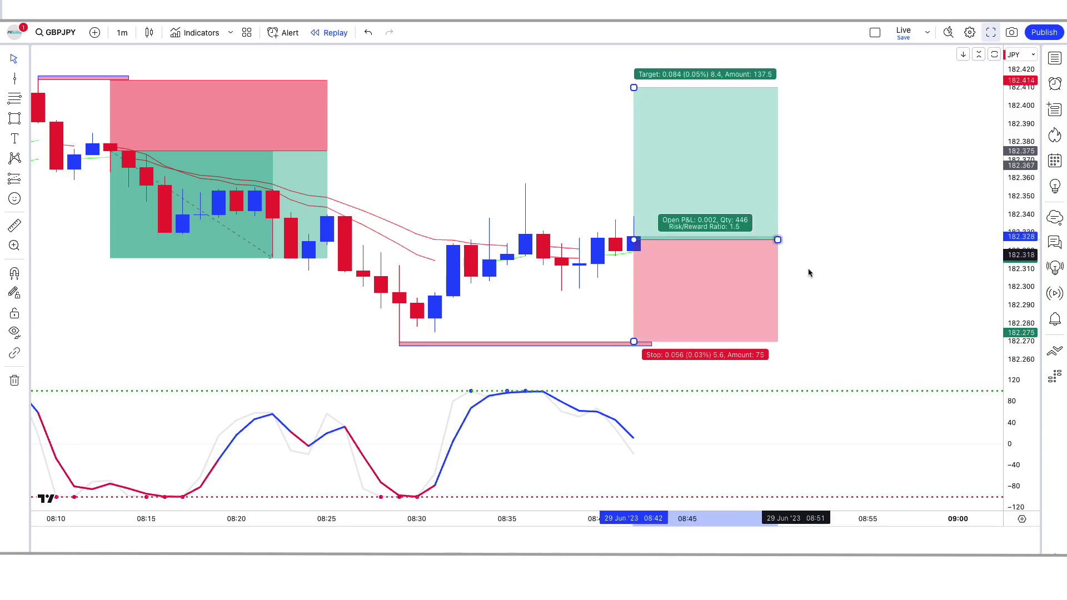
click(794, 348)
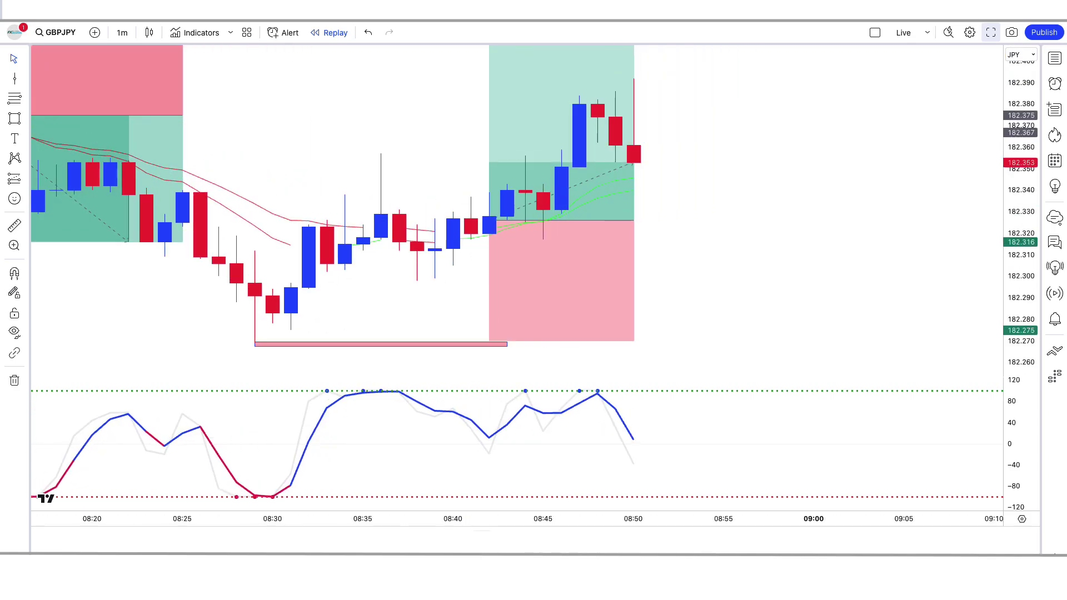
Extend the 08:42 long position's box to end at about 08:54.
click(613, 243)
drag(614, 243, 688, 247)
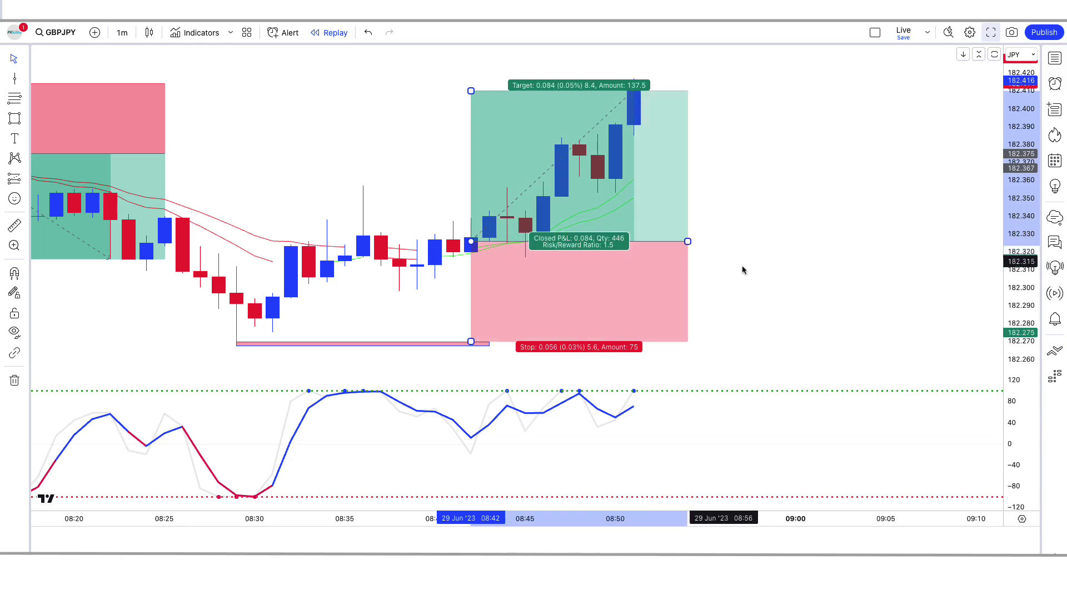
click(743, 267)
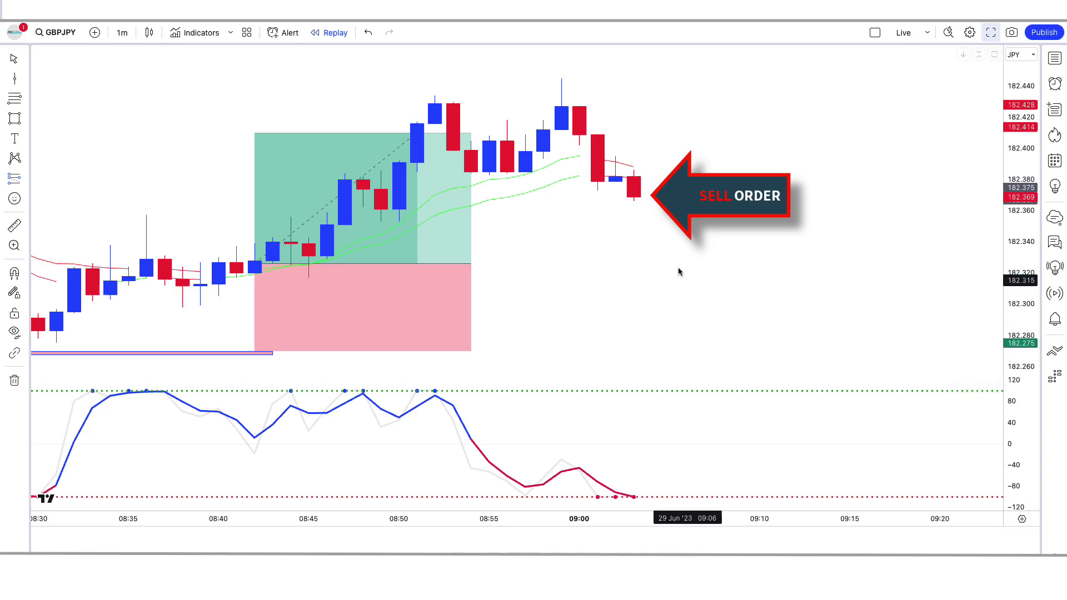
Place a short position at 182.370 on the 09:03 candle and mark the 08:59 swing high with a thin rectangle.
click(633, 196)
key(alt+shift+r)
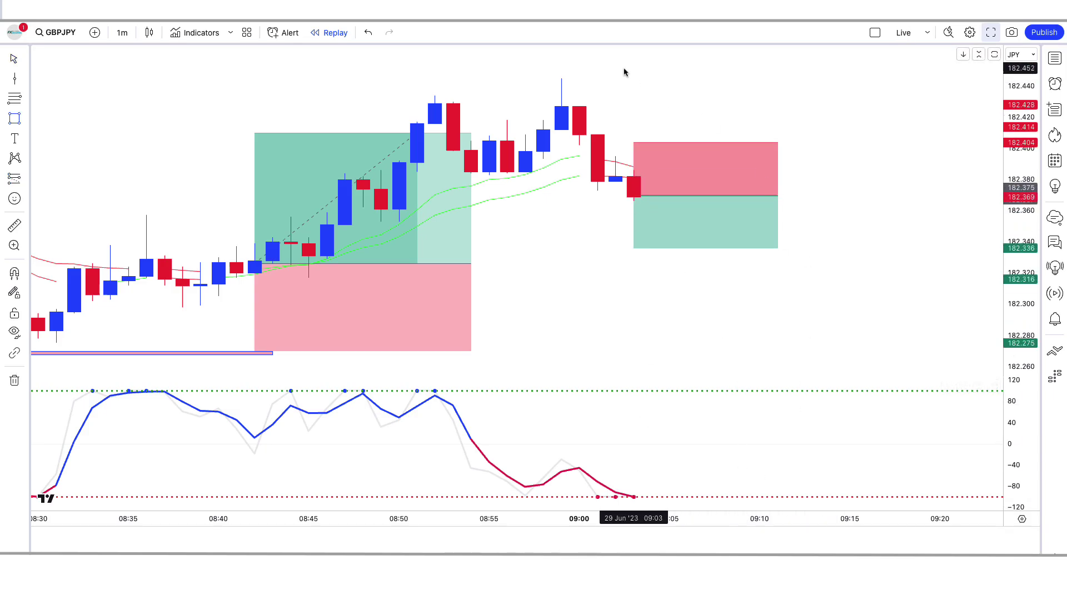
click(562, 78)
click(695, 78)
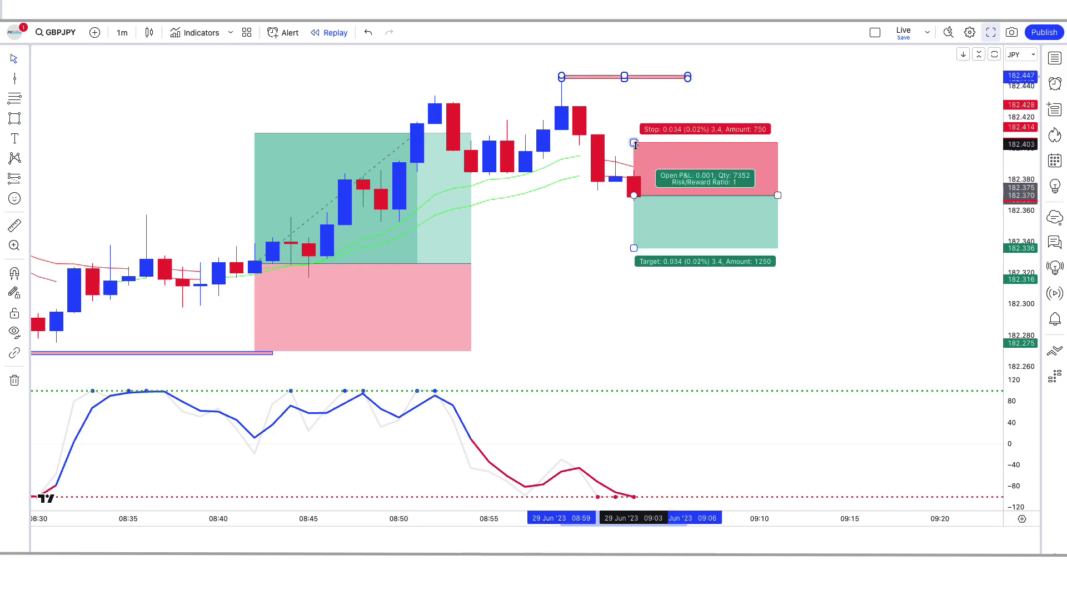
Set the 09:03 short position's stop to 182.445 and target to 182.257, and advance the price bars to 09:09.
drag(635, 144, 652, 84)
drag(633, 247, 634, 368)
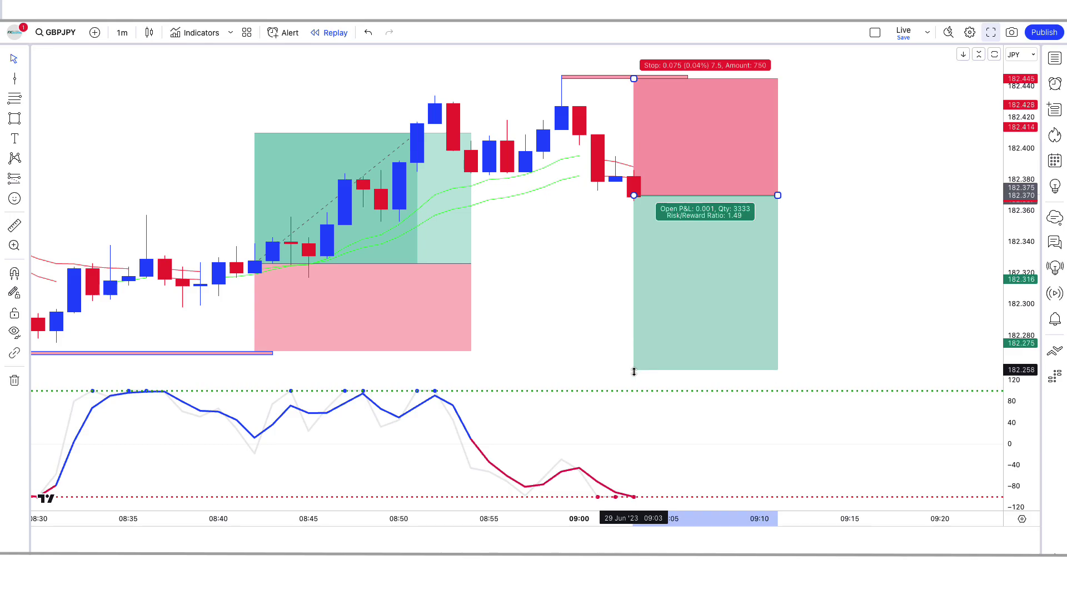
click(602, 342)
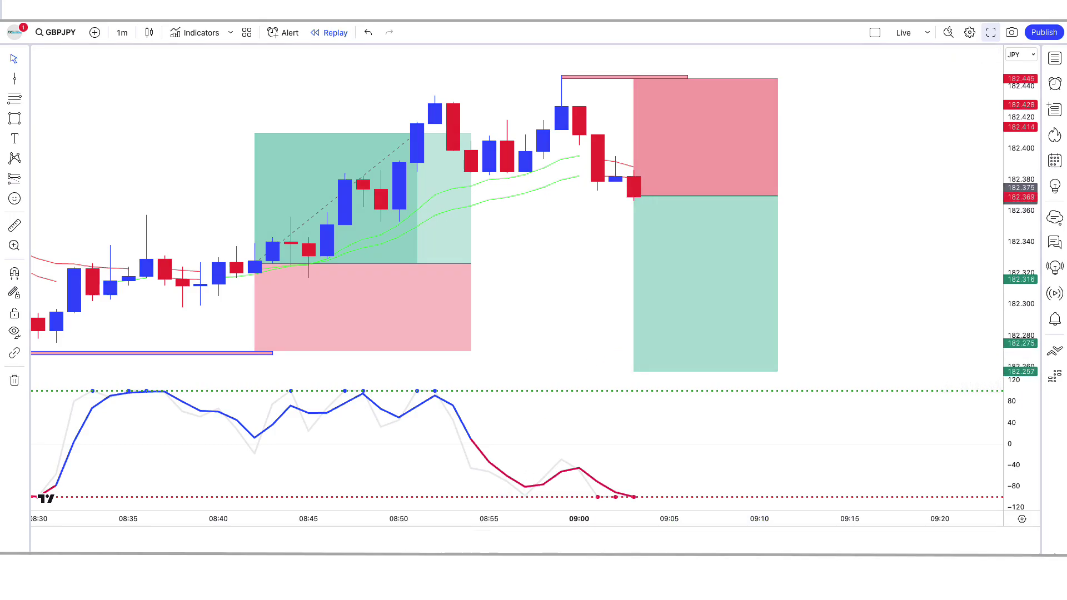
key(shift+Down)
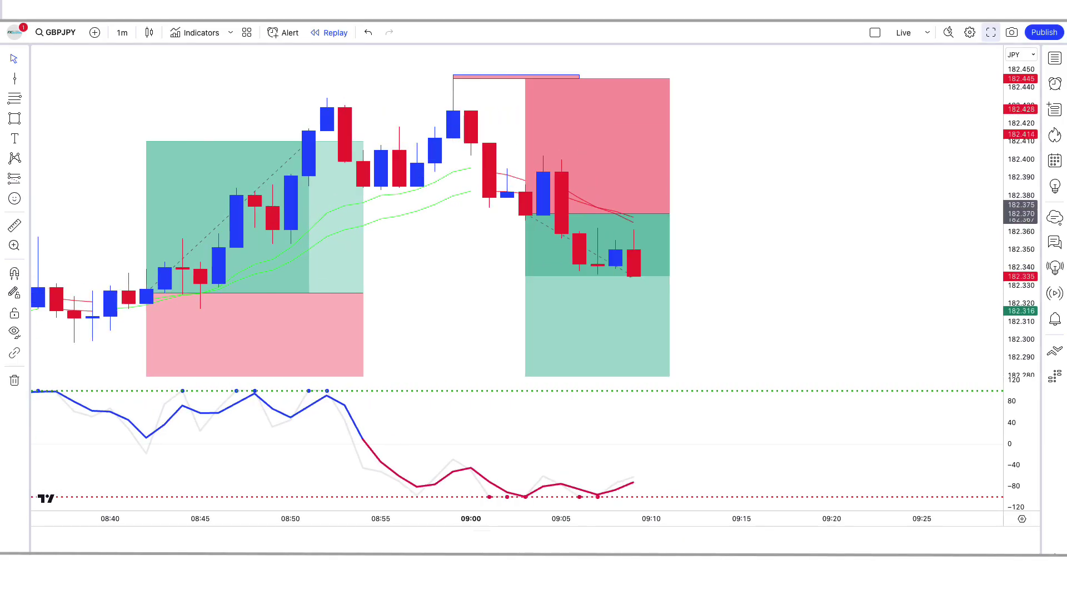
Advance the price bars to 09:25 and resize the 09:03 short position's box to end at 09:23.
drag(634, 214, 852, 214)
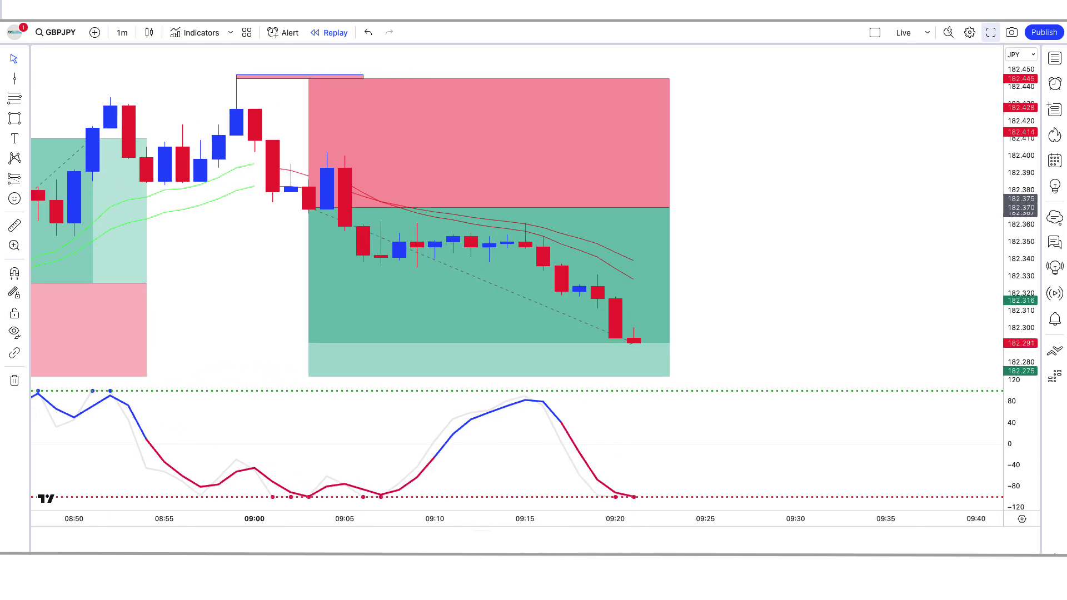
drag(633, 210, 826, 231)
click(886, 250)
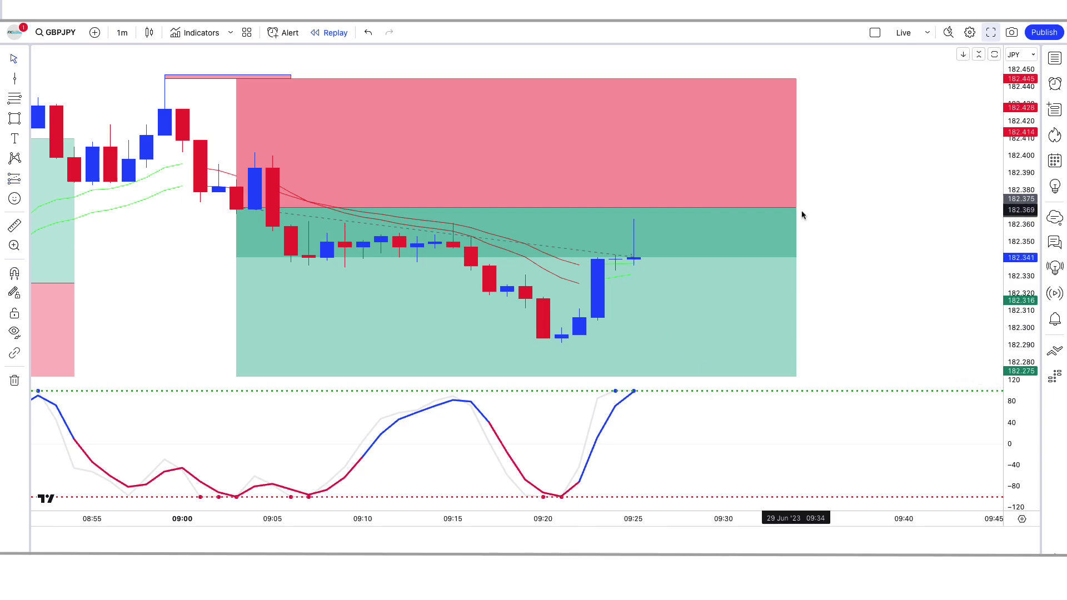
drag(796, 208, 602, 241)
click(731, 262)
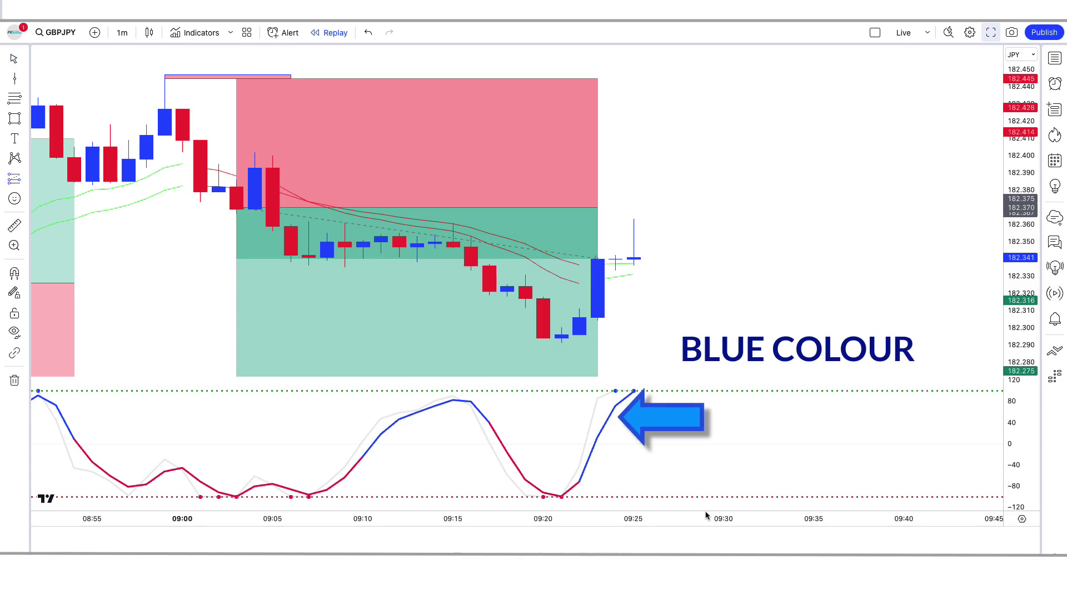
Place a long position at 182.340 on the 09:25 candle and mark the 09:21 swing low with a thin rectangle extending to 09:30.
click(634, 259)
key(alt+shift+r)
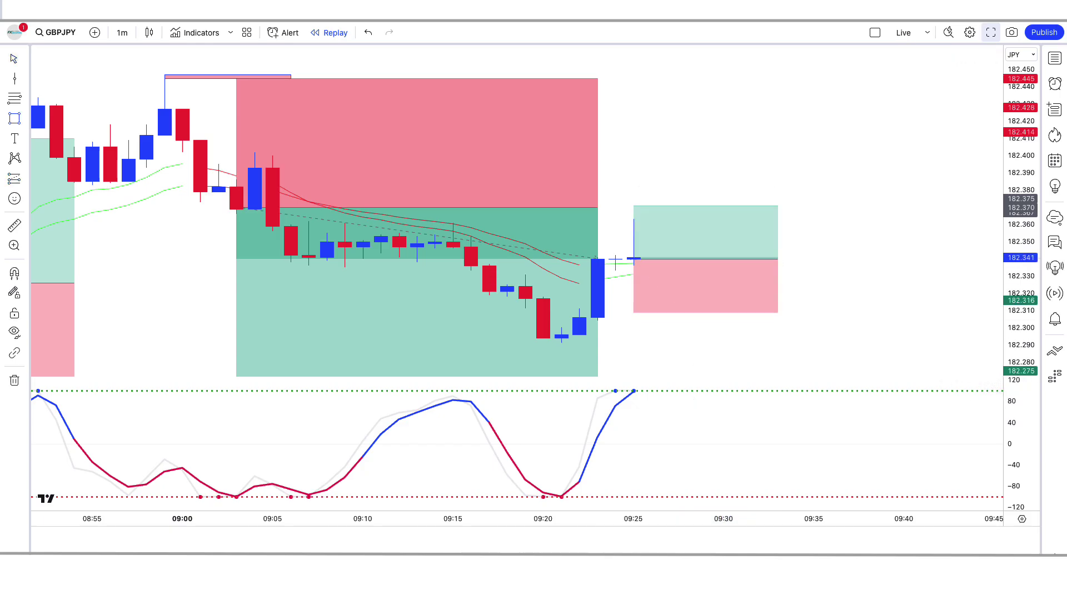
click(561, 345)
click(723, 346)
Set the 09:25 long position's stop 0.050 below entry at the marked low and its target 0.075 above, for a 1.5 risk/reward ratio.
drag(633, 312, 634, 345)
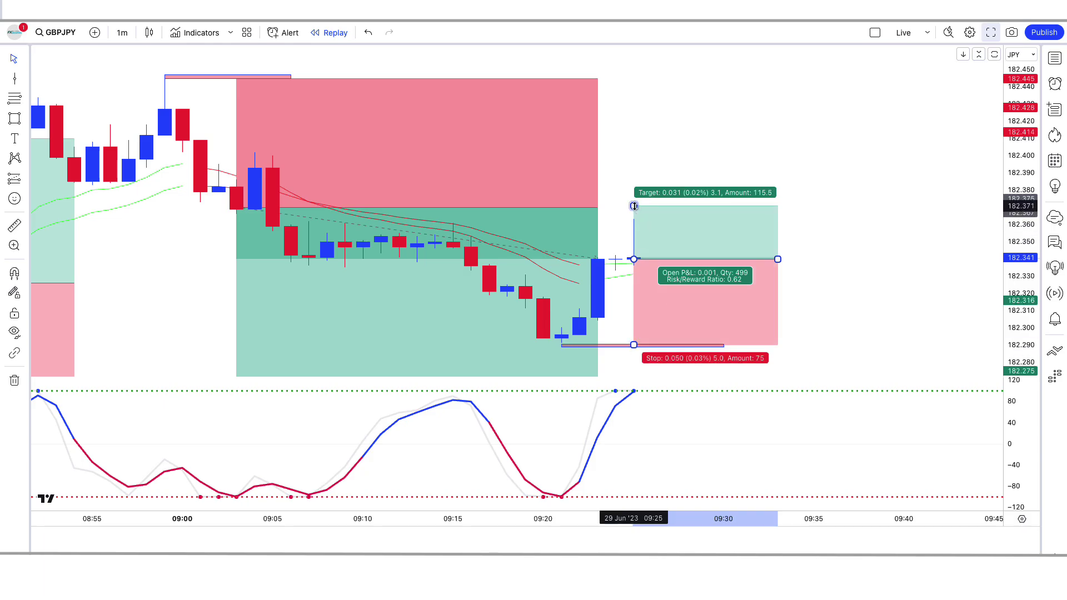
drag(634, 206, 645, 130)
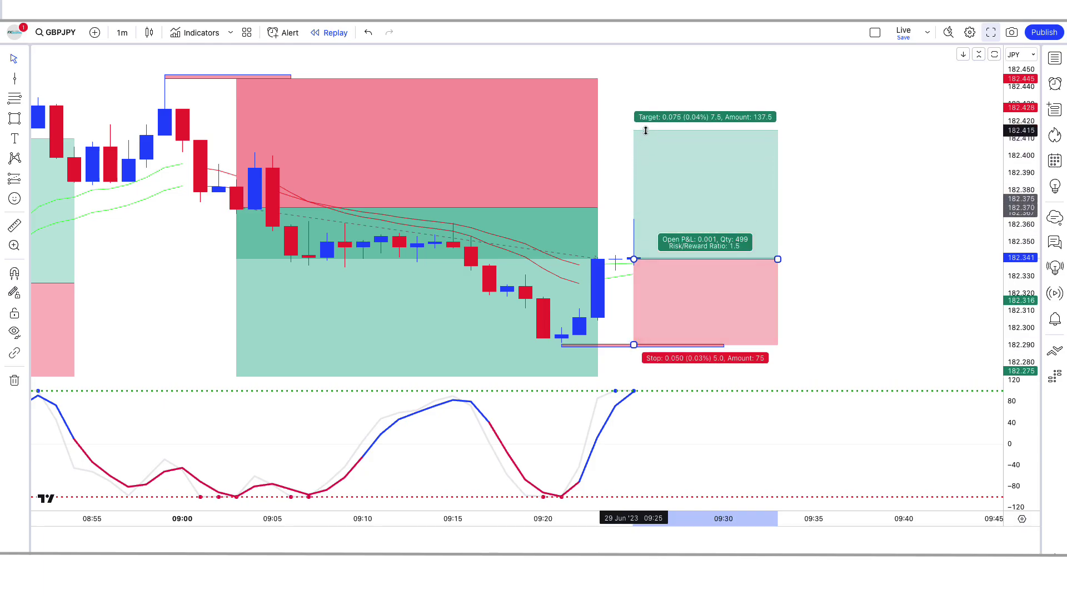
click(703, 500)
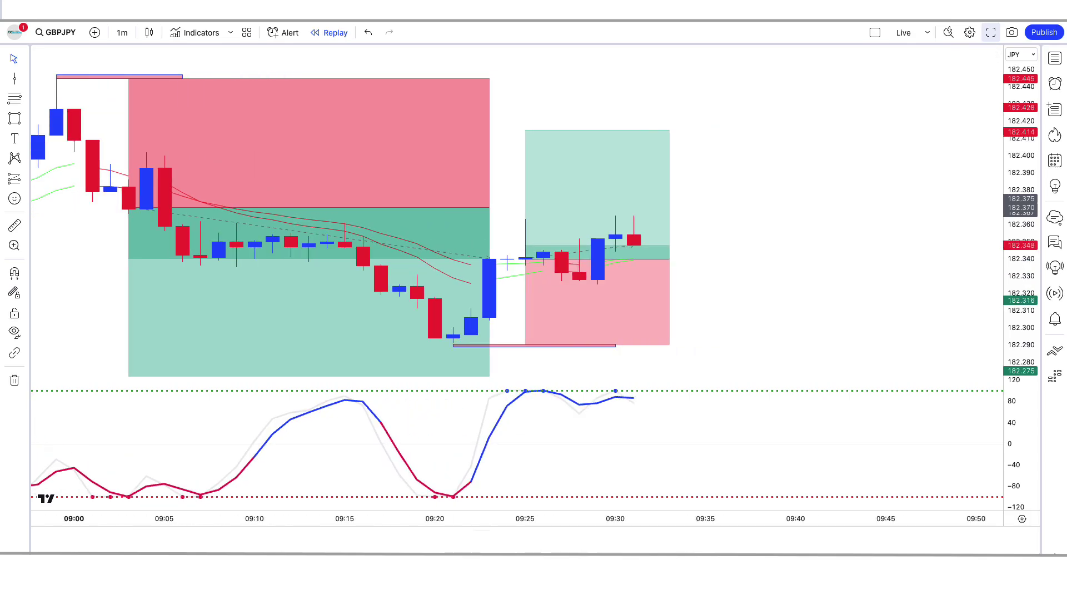
Advance the price bars to 09:37 and resize the 09:25 long position's box to end at that candle.
click(634, 250)
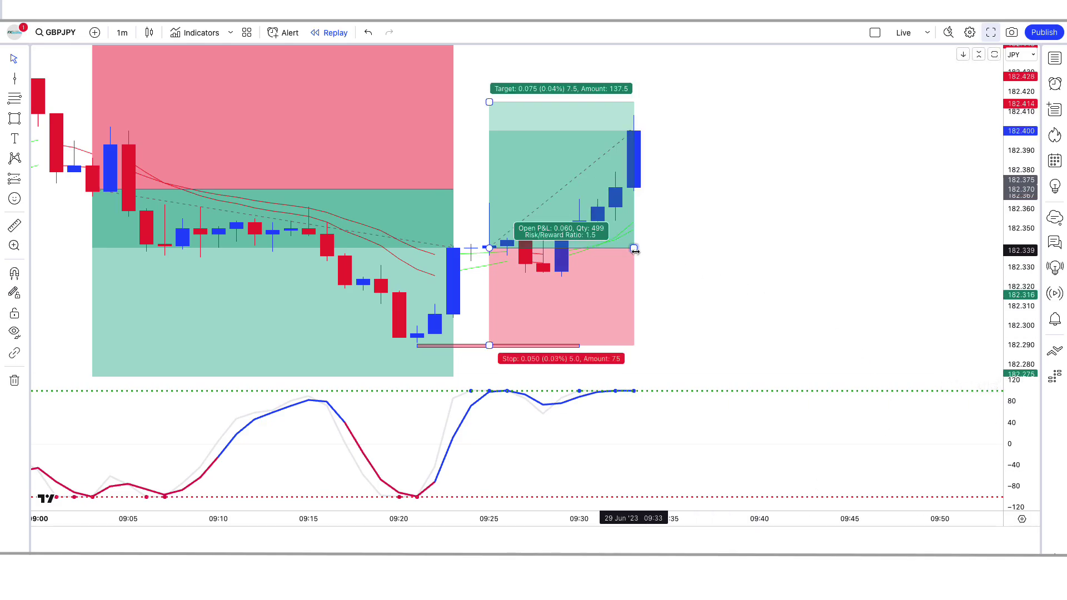
drag(634, 250, 831, 250)
click(873, 309)
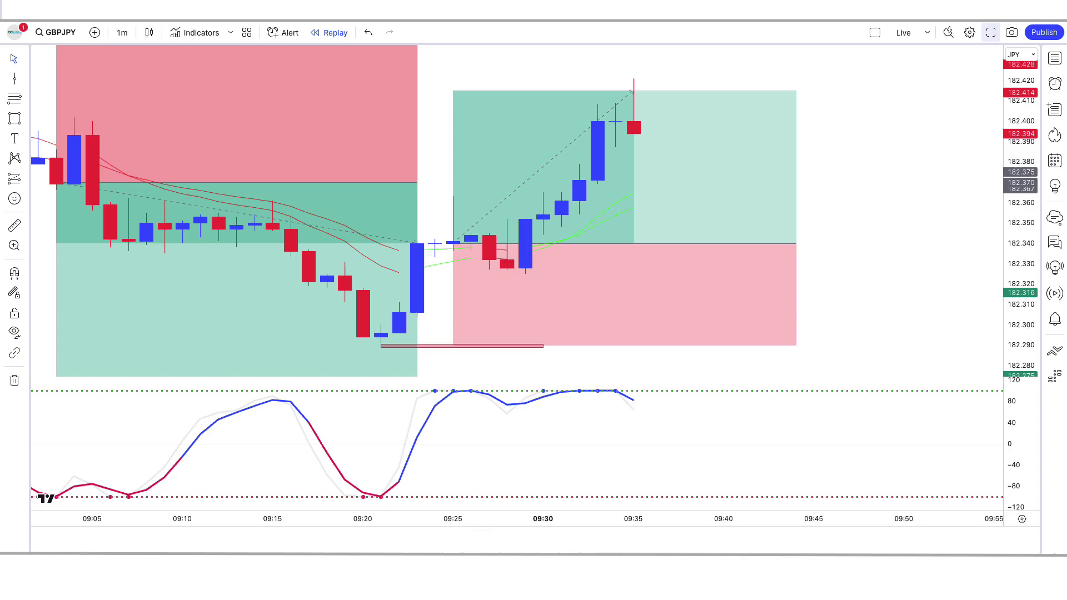
click(744, 247)
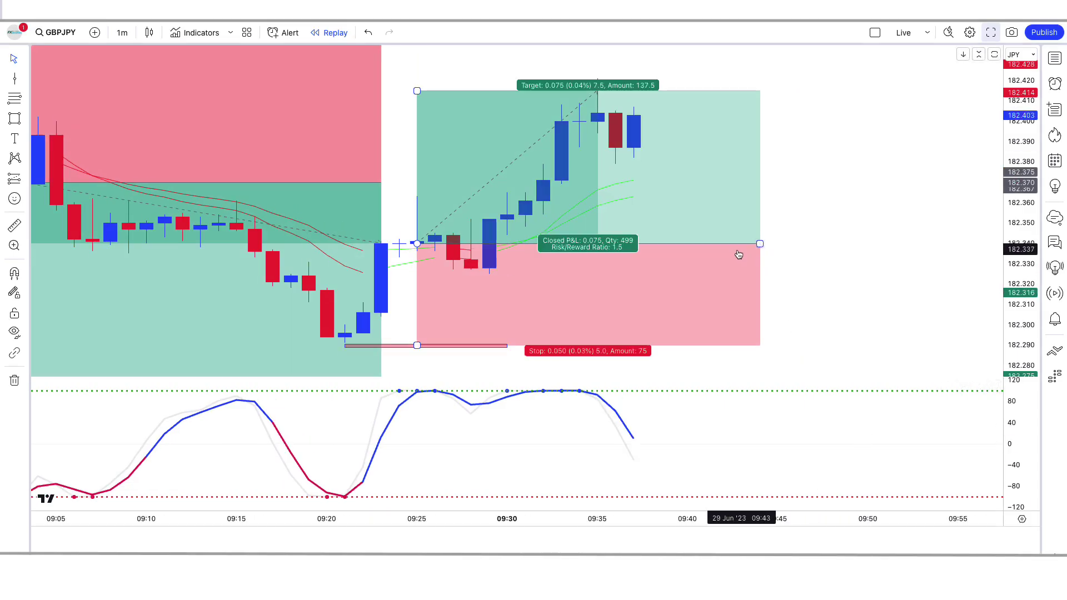
drag(743, 248, 634, 251)
click(724, 303)
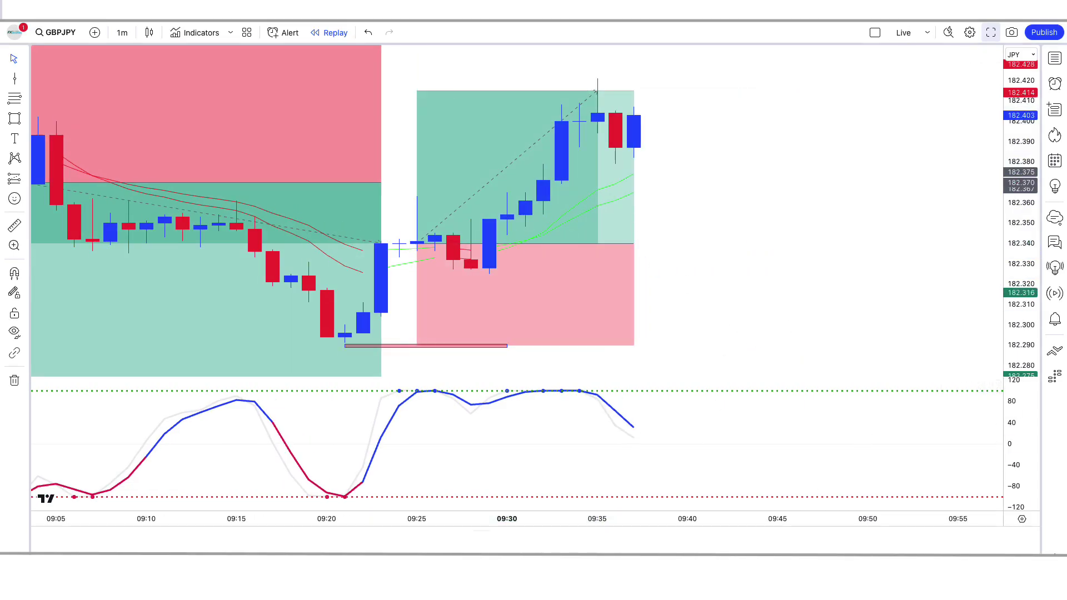